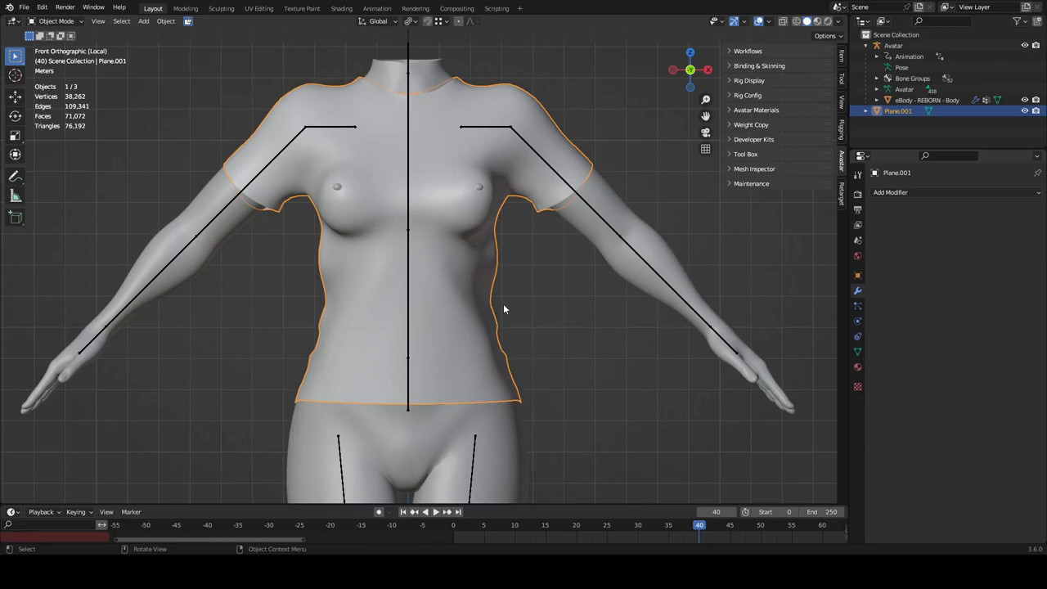
- Inspect the shirt mesh in Edit Mode, then return it to Object Mode
key("Tab")
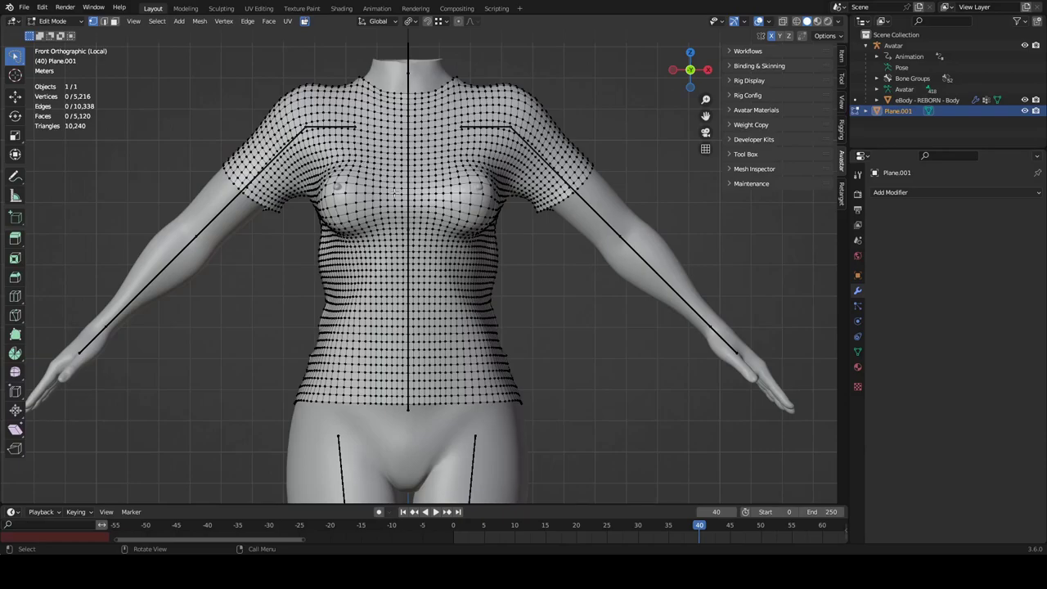
mouse_move(575, 327)
middle_mouse_down()
mouse_move(775, 344)
mouse_move(577, 341)
middle_mouse_up()
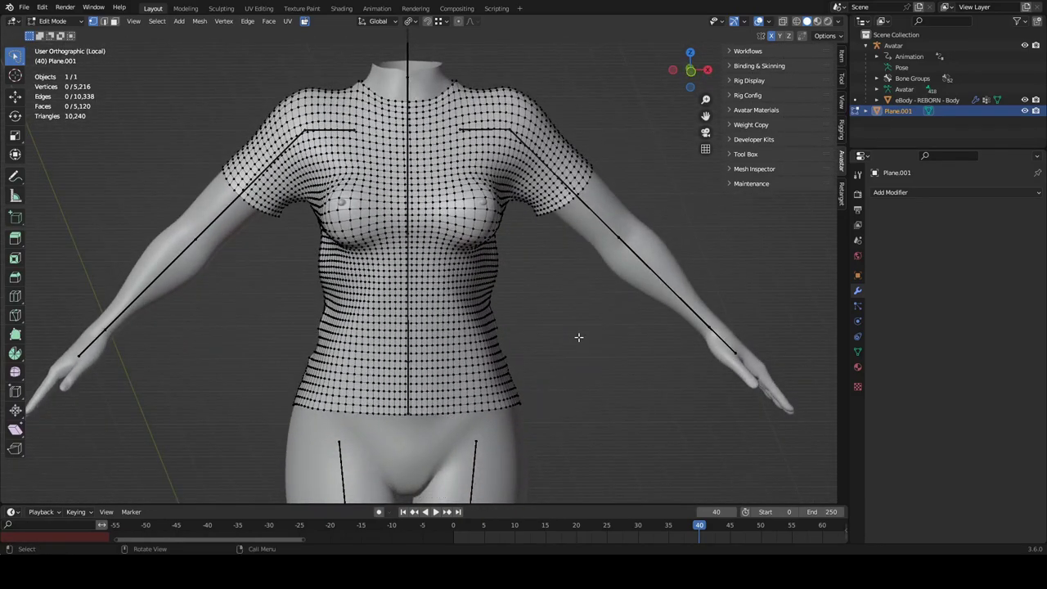
key("Tab")
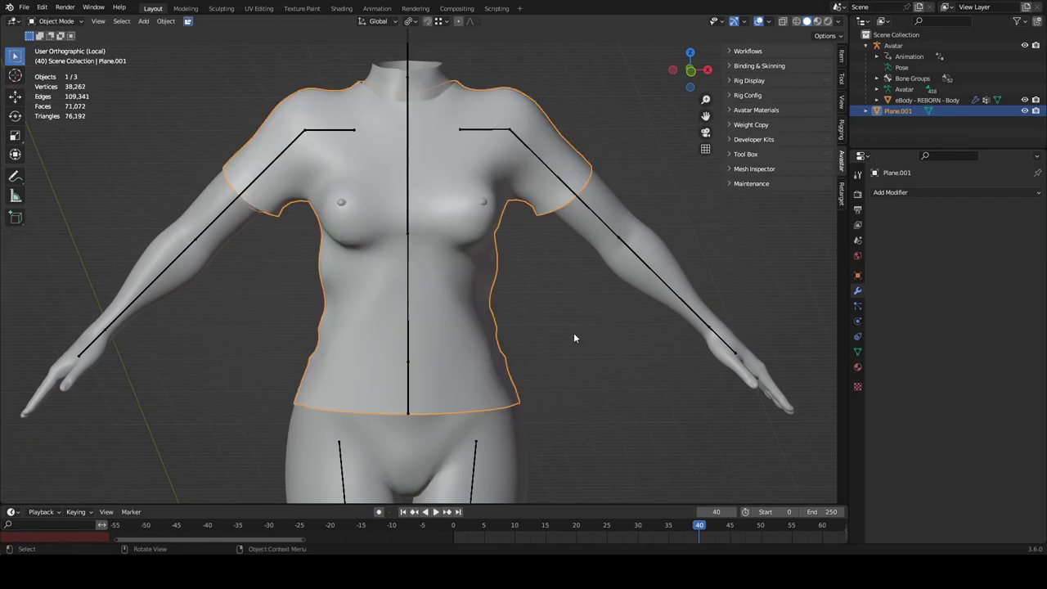
middle_click_drag(574, 338, 572, 330)
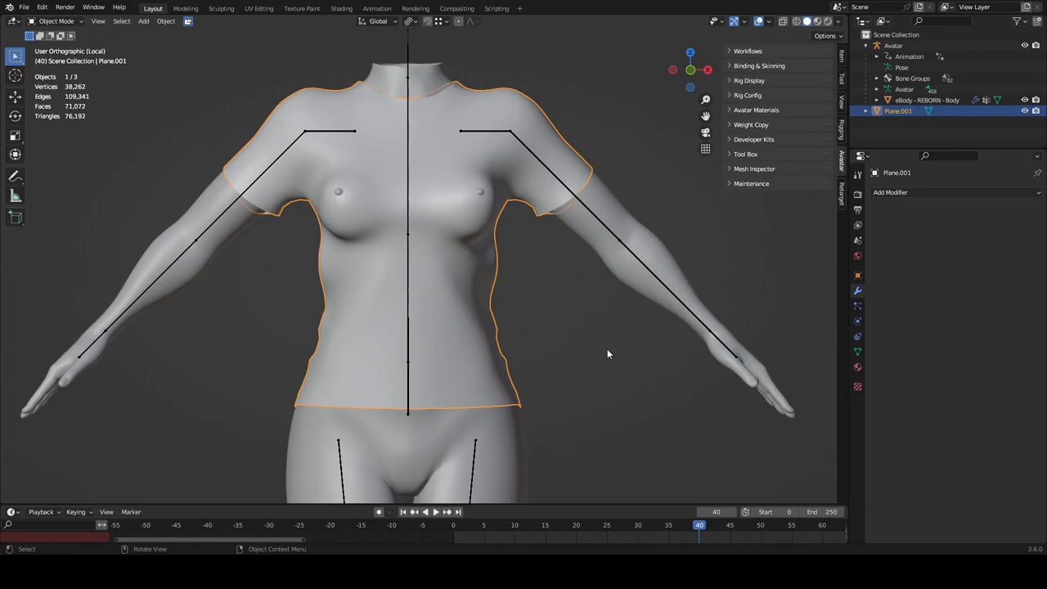
- From front view, apply all transforms to the Plane.001 shirt
key("KP_1")
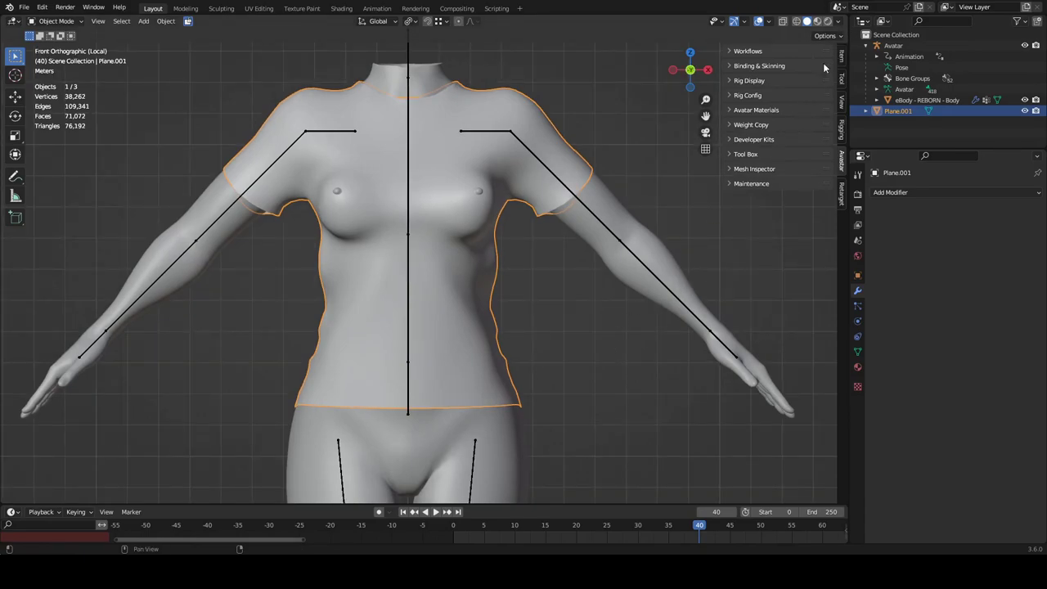
left_click(731, 67)
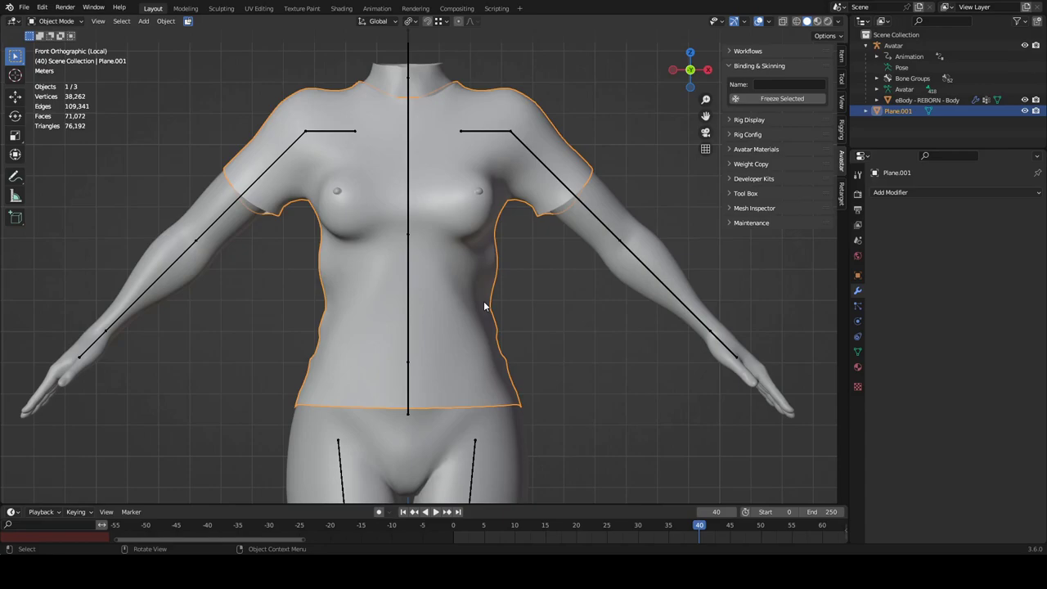
key("ctrl+a")
left_click(458, 332)
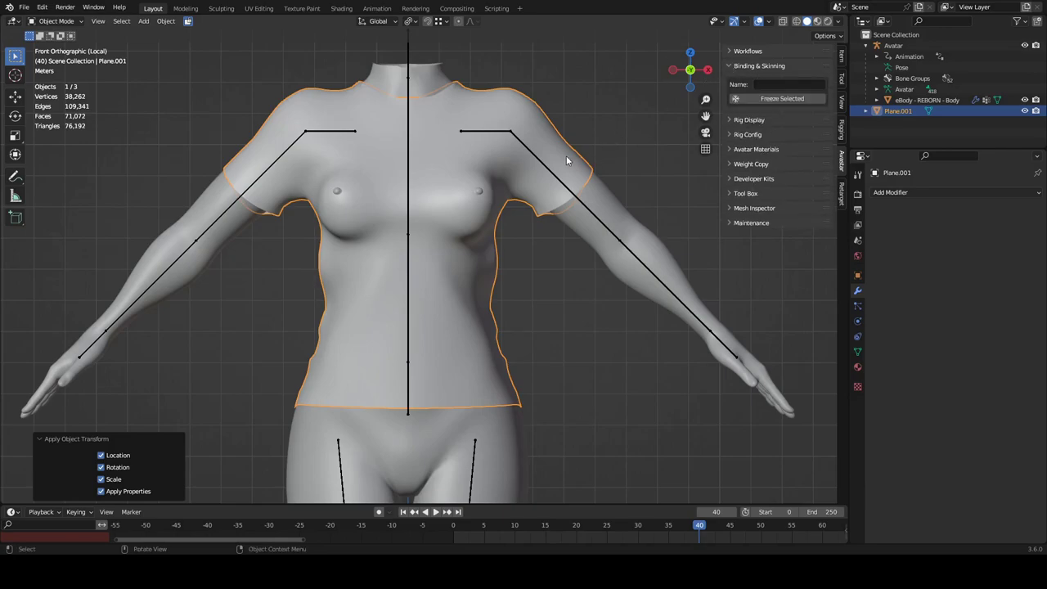
- Bind Plane.001 to the Avatar armature via Copy from Meshes, eBody source, Clear Target Maps on
left_click(596, 217, "shift")
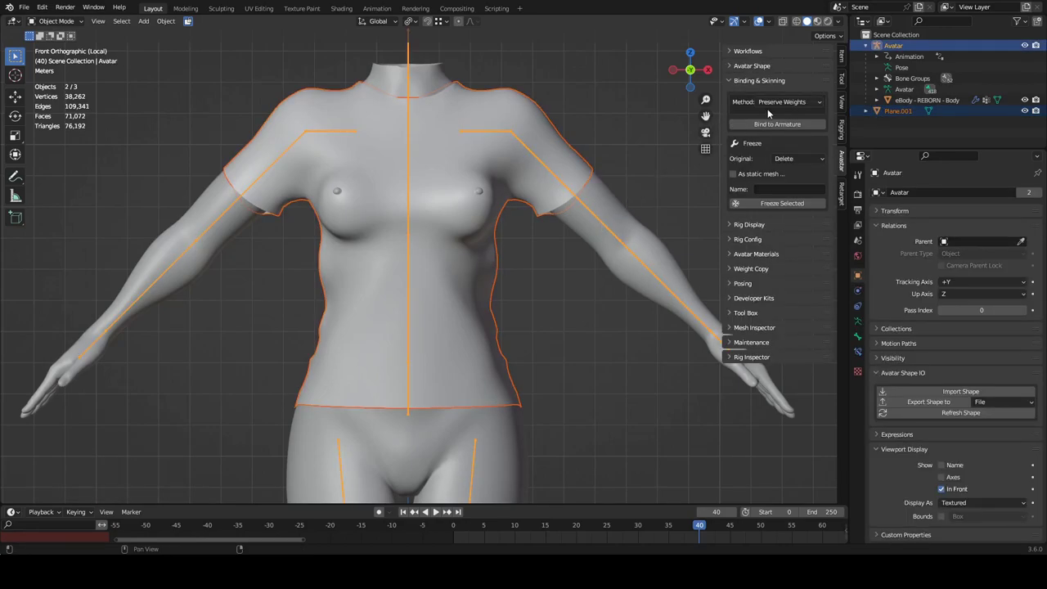
left_click(819, 103)
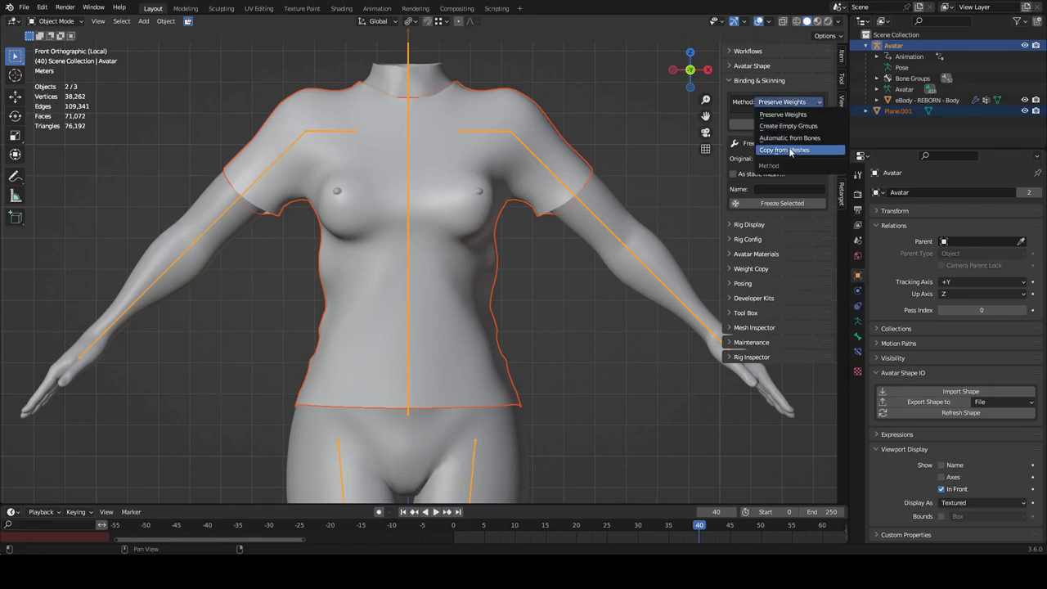
left_click(789, 151)
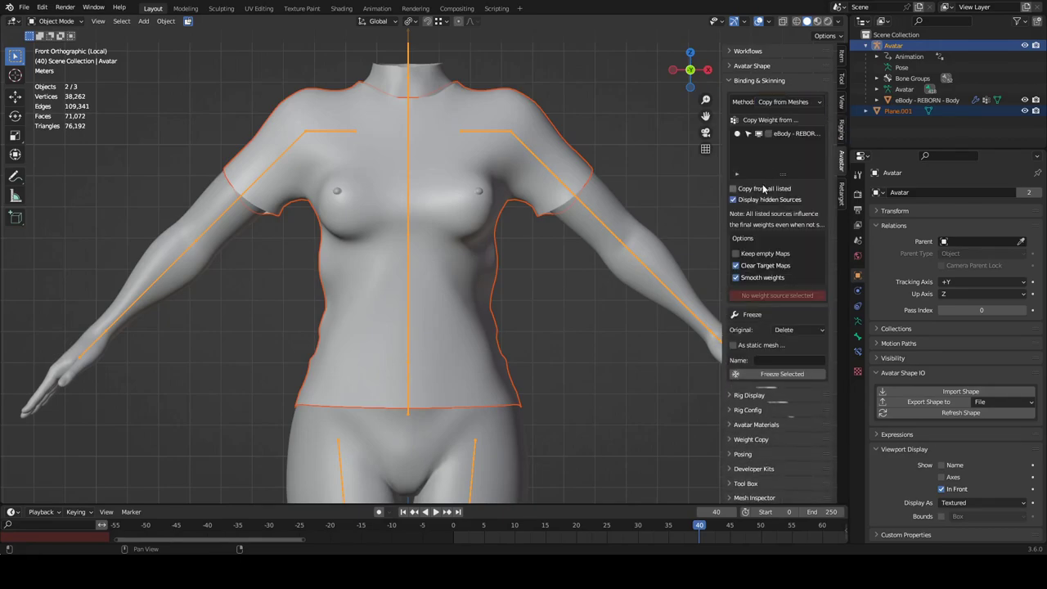
left_click(735, 265)
left_click(768, 134)
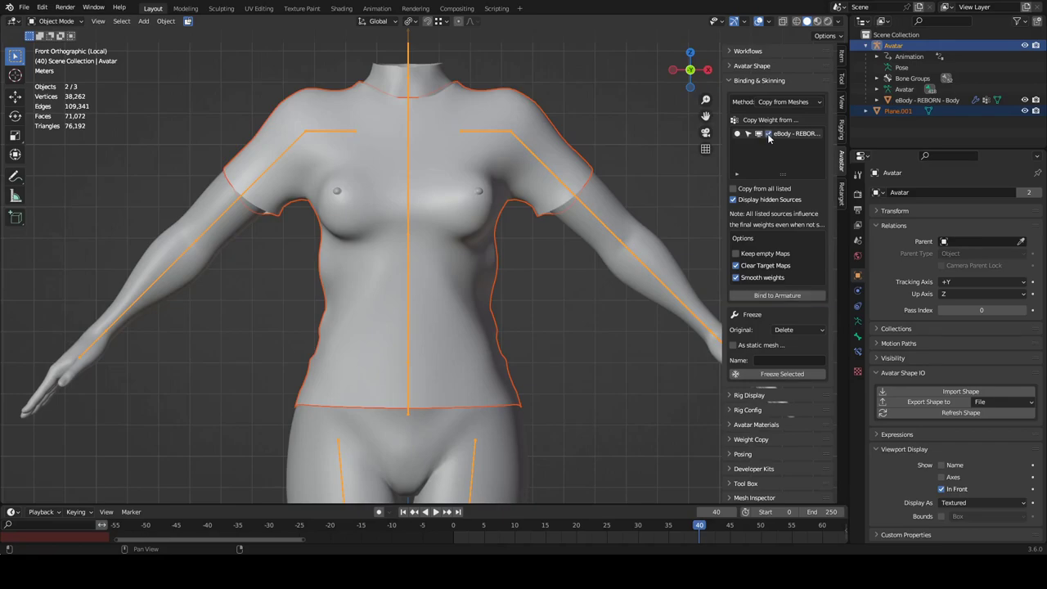
left_click(773, 296)
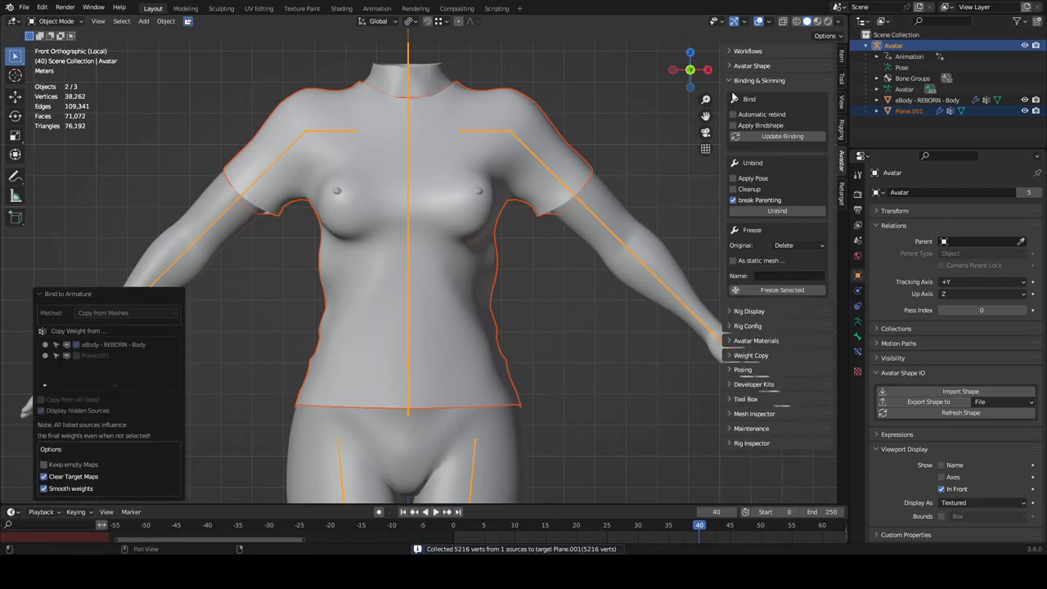
- Apply the Pose & Animate preset and test-rotate the ShoulderLeft bone, then undo it
left_click(740, 50)
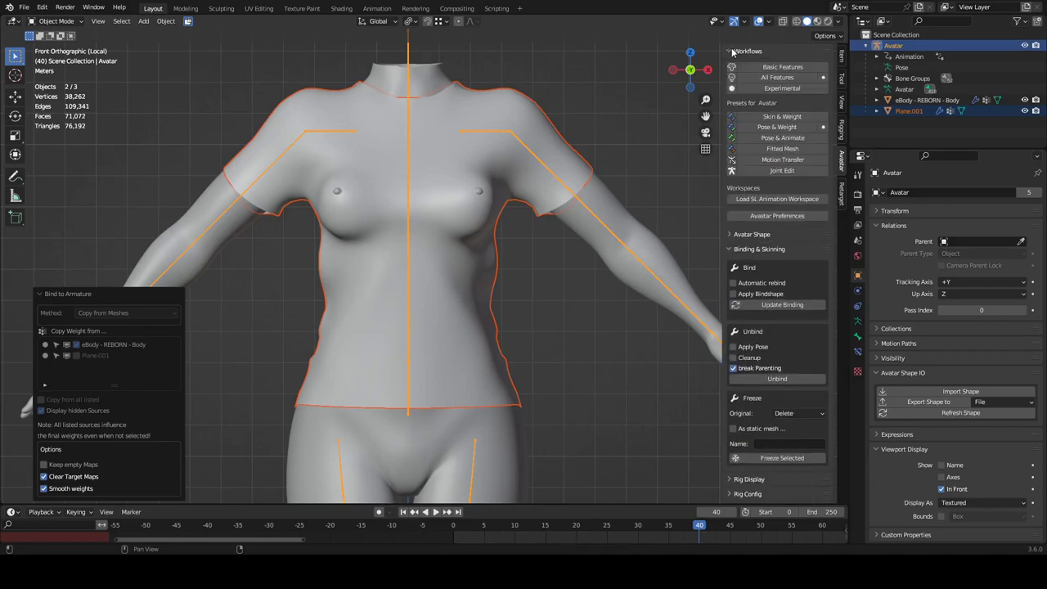
left_click(777, 139)
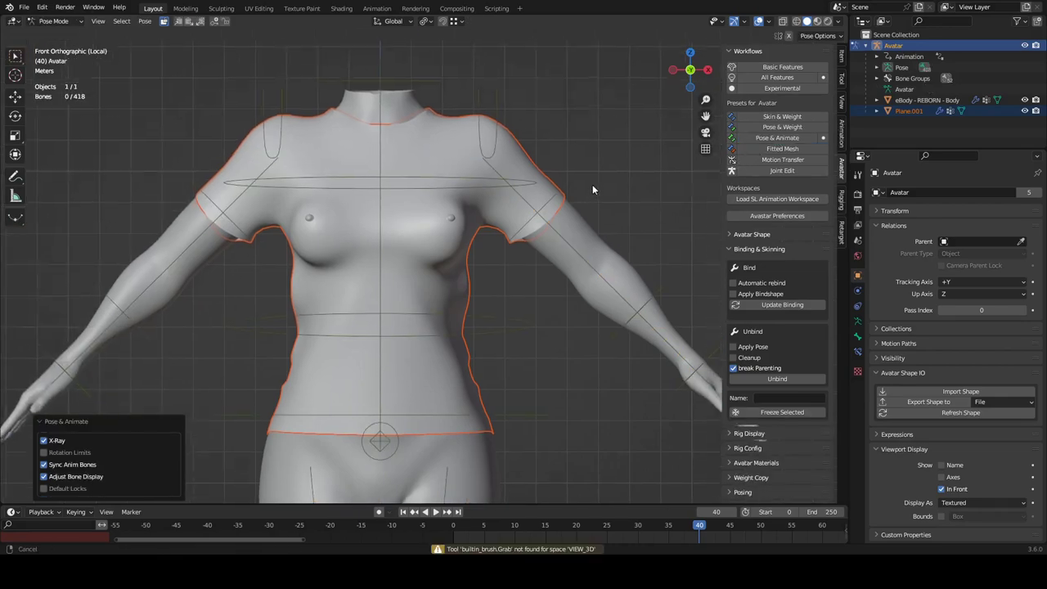
left_click(483, 243)
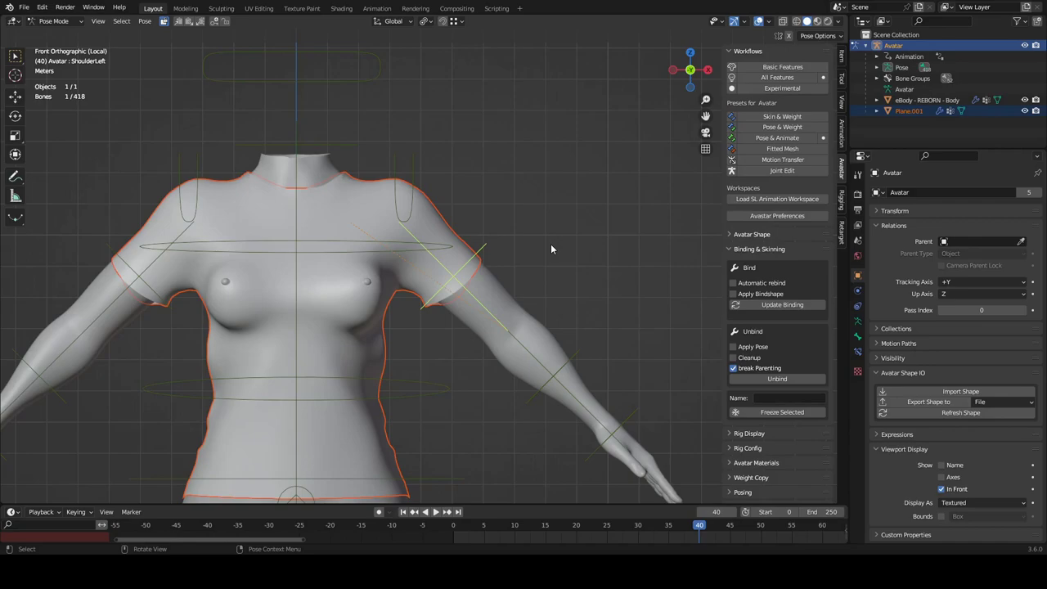
key("r")
key("r")
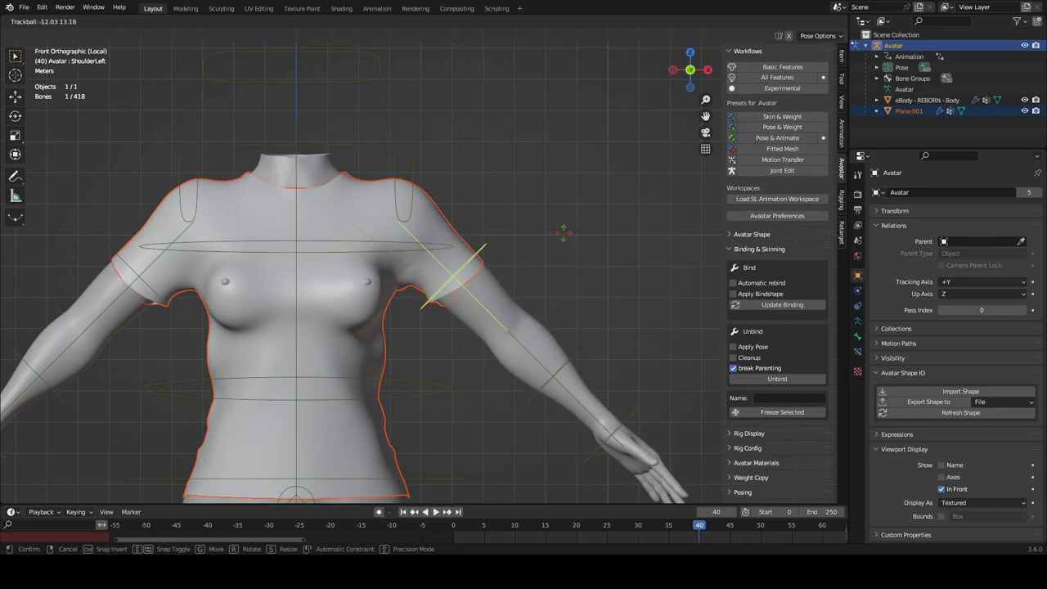
left_click(563, 234)
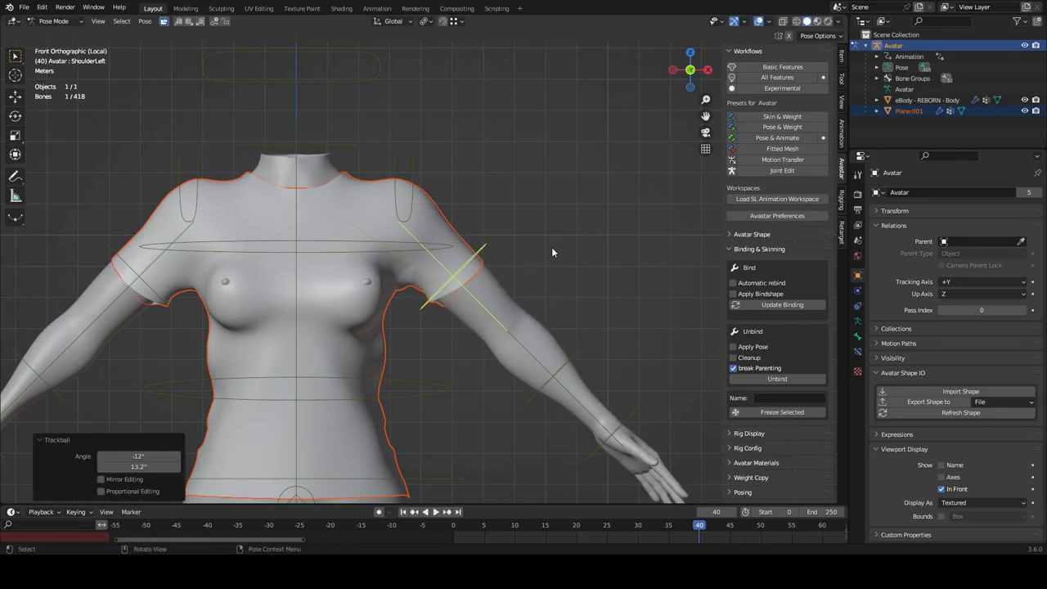
key("ctrl+z")
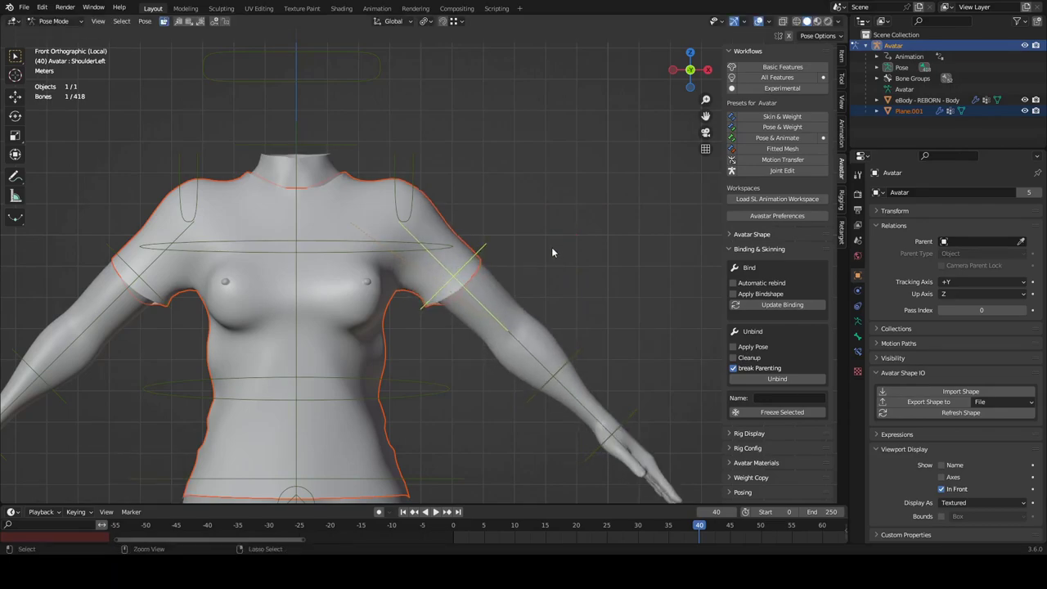
- Test-rotate the Chest bone and check the shirt deformation from the front
left_click(422, 252)
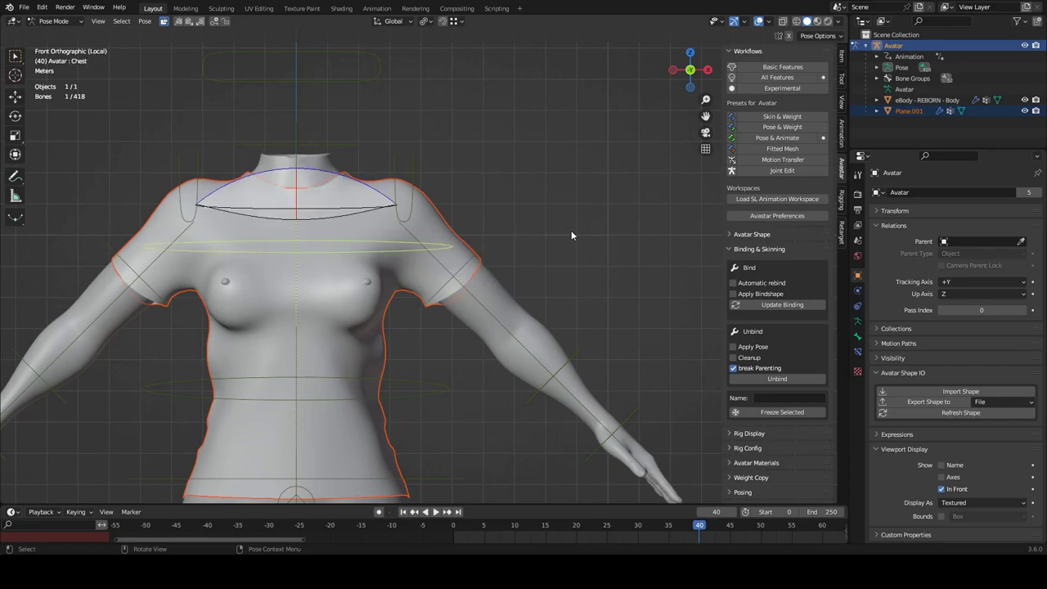
key("r")
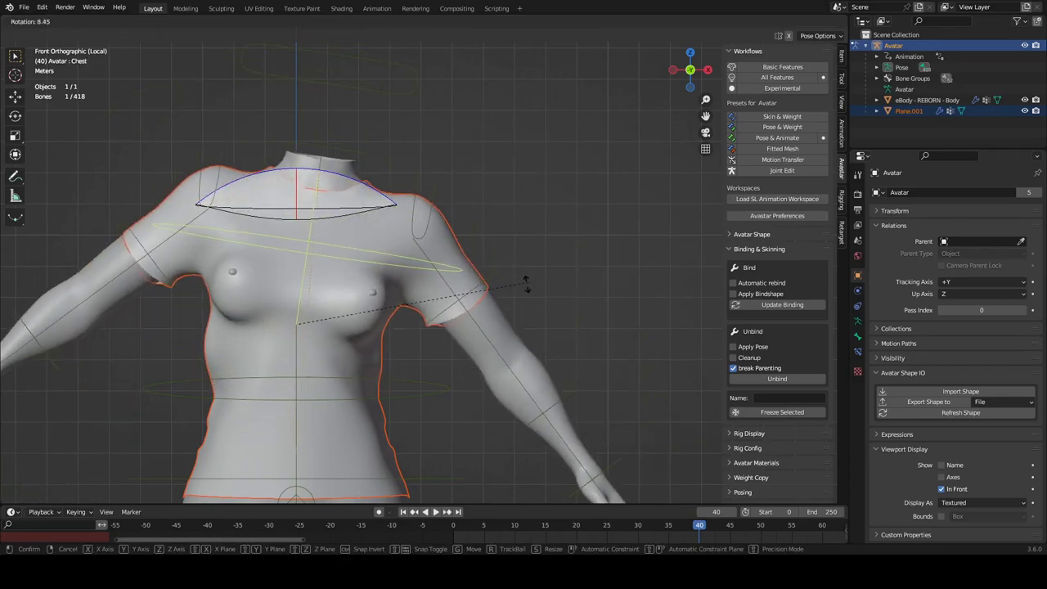
left_click(548, 255)
mouse_move(549, 256)
middle_mouse_down()
mouse_move(326, 279)
mouse_move(522, 281)
mouse_move(555, 263)
mouse_move(533, 263)
middle_mouse_up()
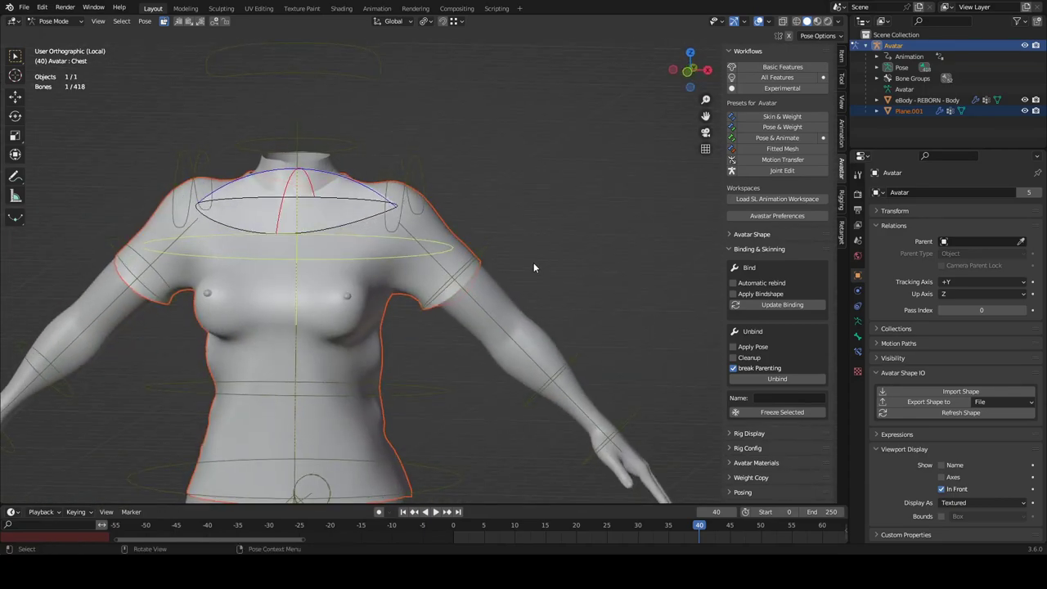
key("KP_1")
middle_click_drag(612, 243, 605, 226, "shift")
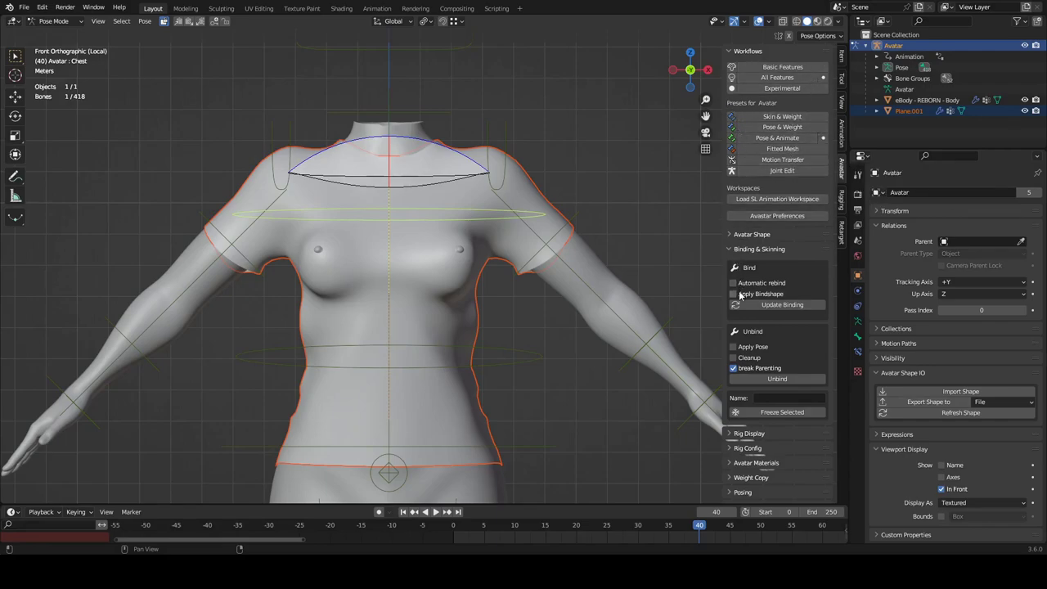
- Turn off the bone Limits display in Rig Display and reframe the whole avatar
left_click(731, 249)
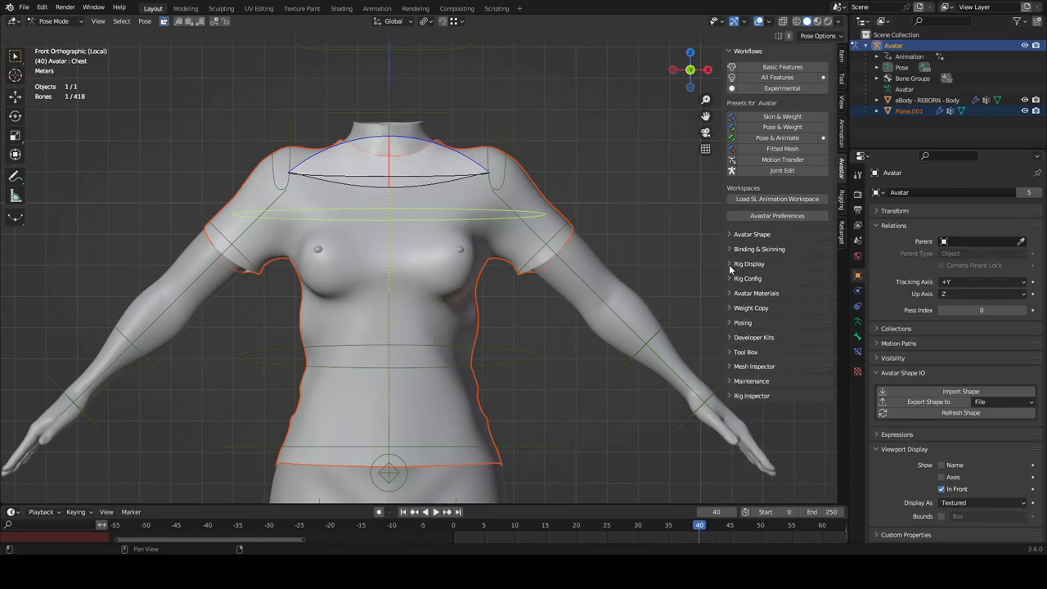
left_click(734, 263)
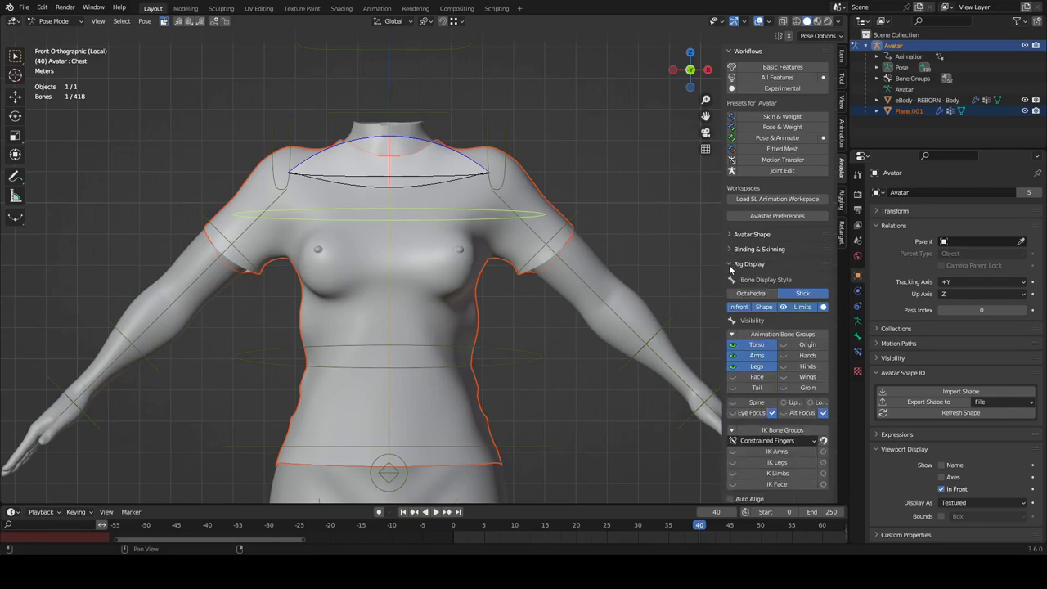
left_click(783, 307)
left_click(821, 307)
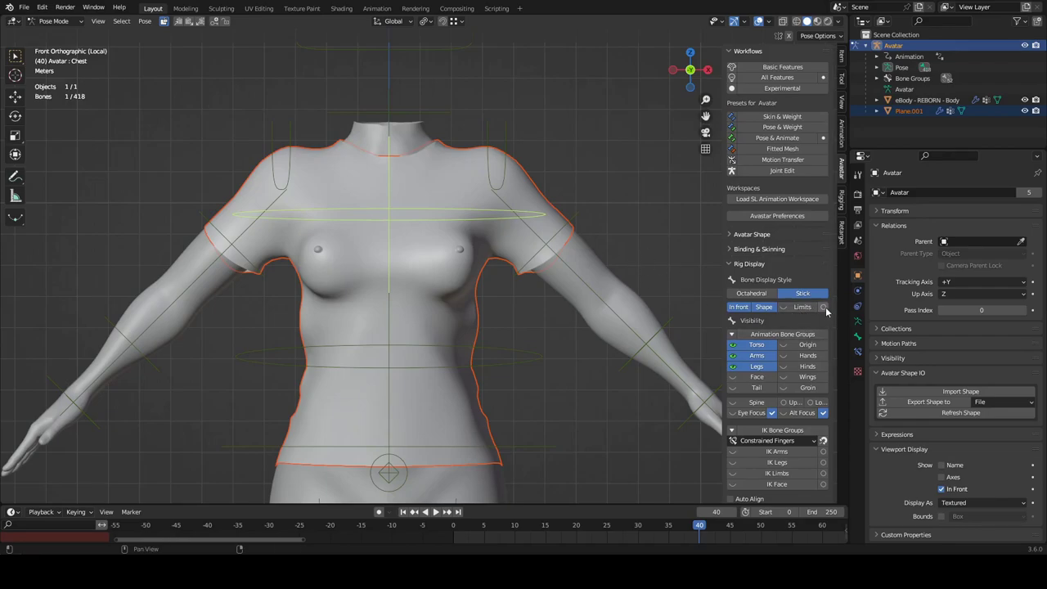
scroll(628, 212, "down", 2)
middle_click_drag(605, 227, 605, 157, "ctrl")
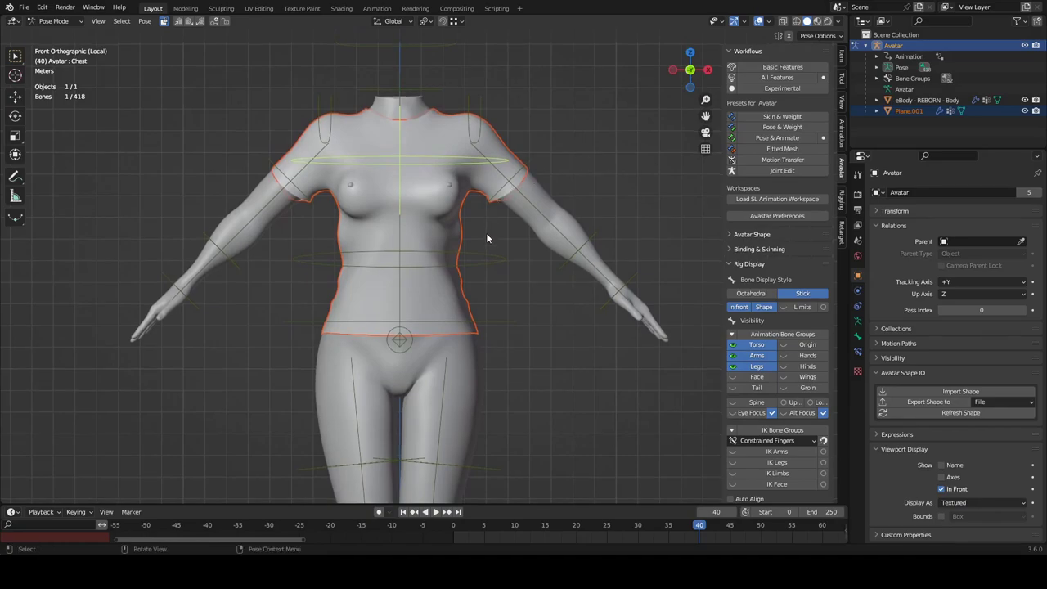
middle_click_drag(497, 234, 452, 323, "shift")
- Raise the avatar's left arm by rotating the ShoulderLeft bone and check the shirt
left_click(442, 288)
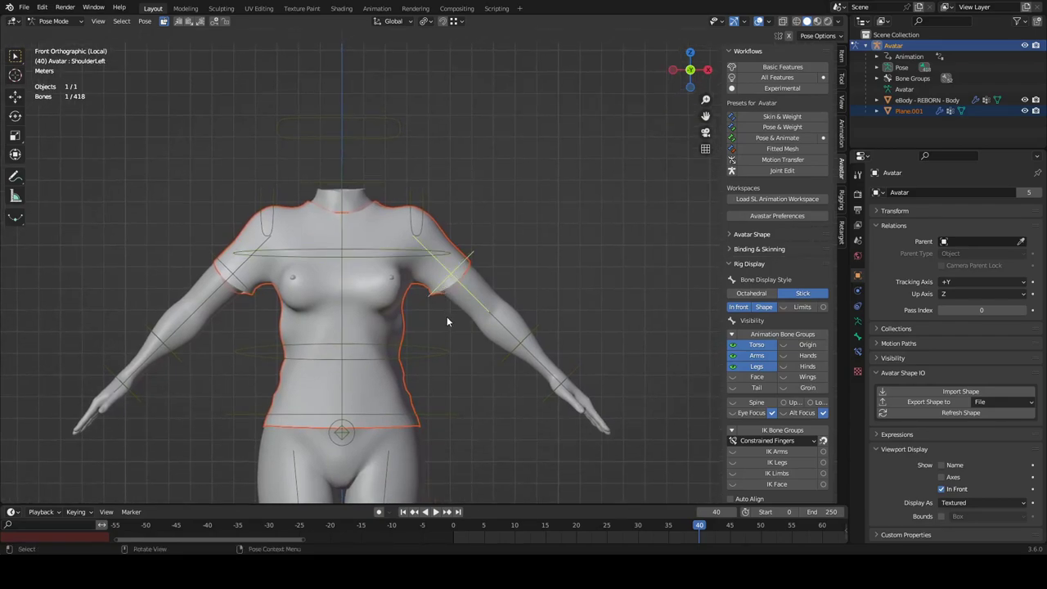
key("r")
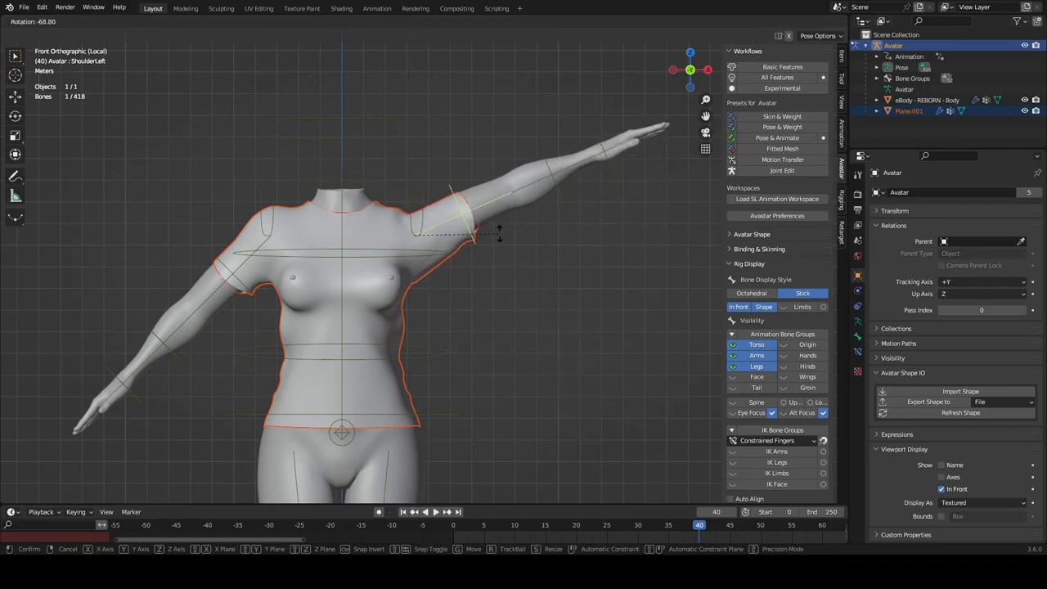
left_click(496, 231)
middle_click_drag(474, 281, 444, 279)
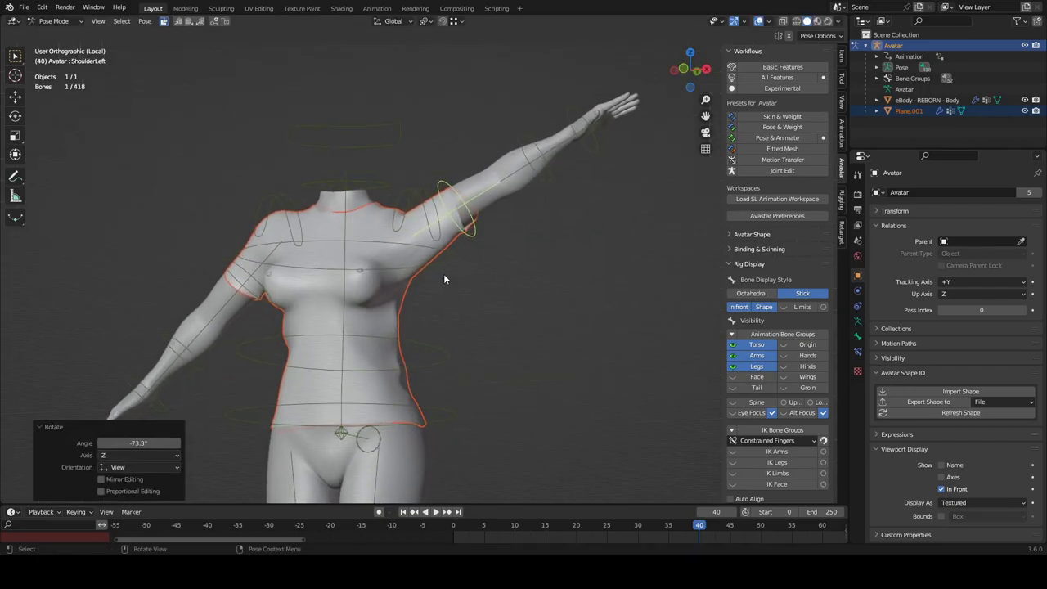
- Toggle the armature between Edit and Pose Mode with no bones selected, then show Edit options
left_click(421, 268)
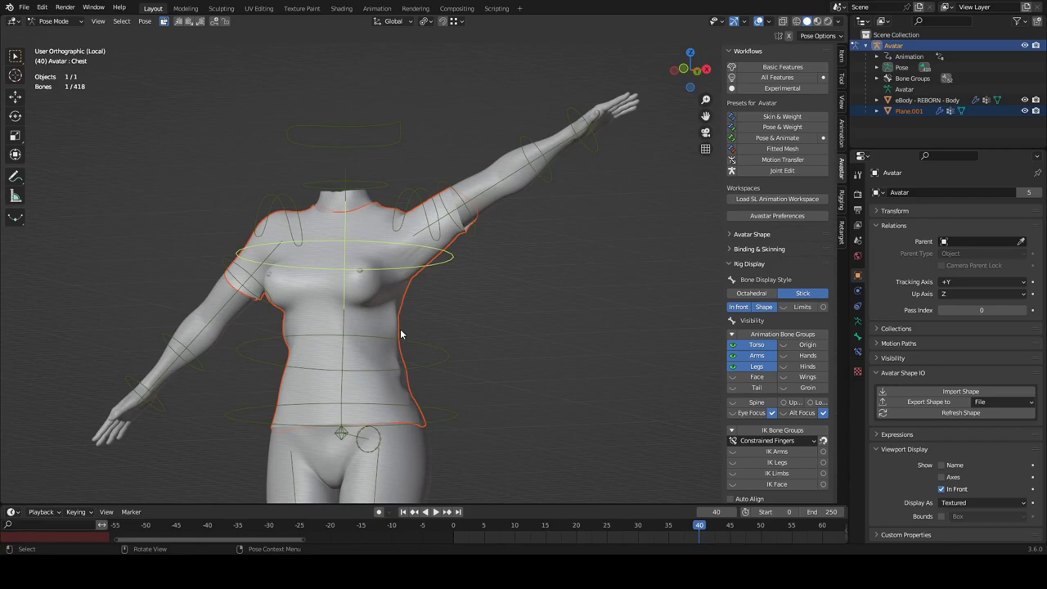
left_click(413, 306)
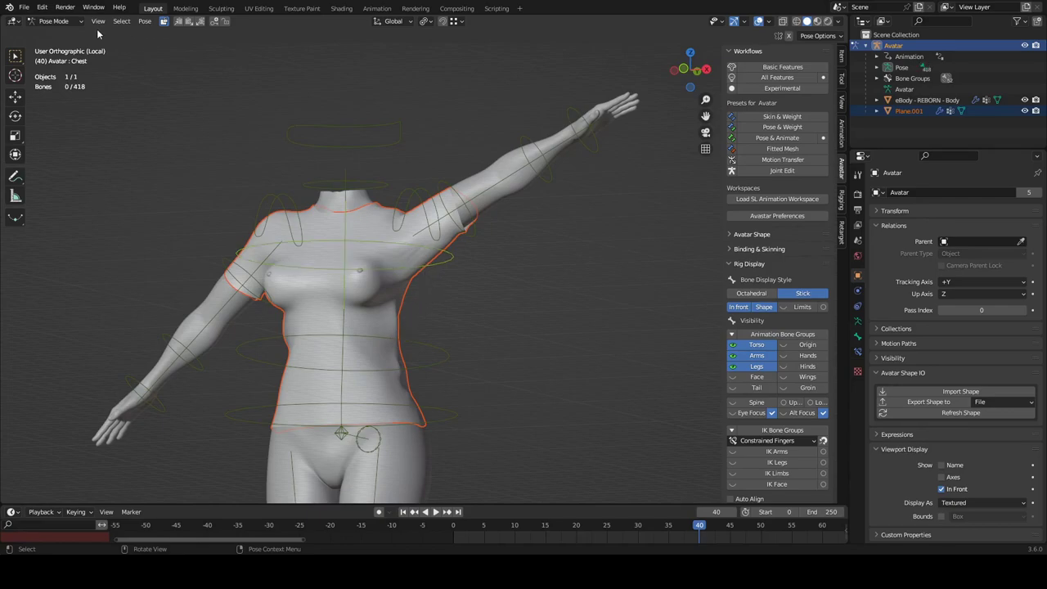
left_click(54, 22)
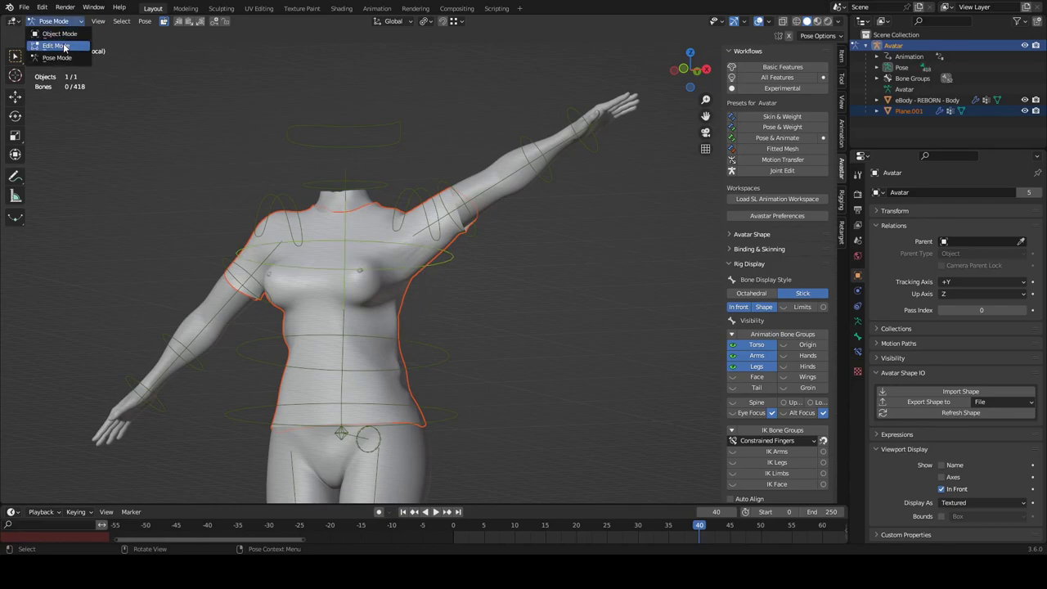
left_click(57, 46)
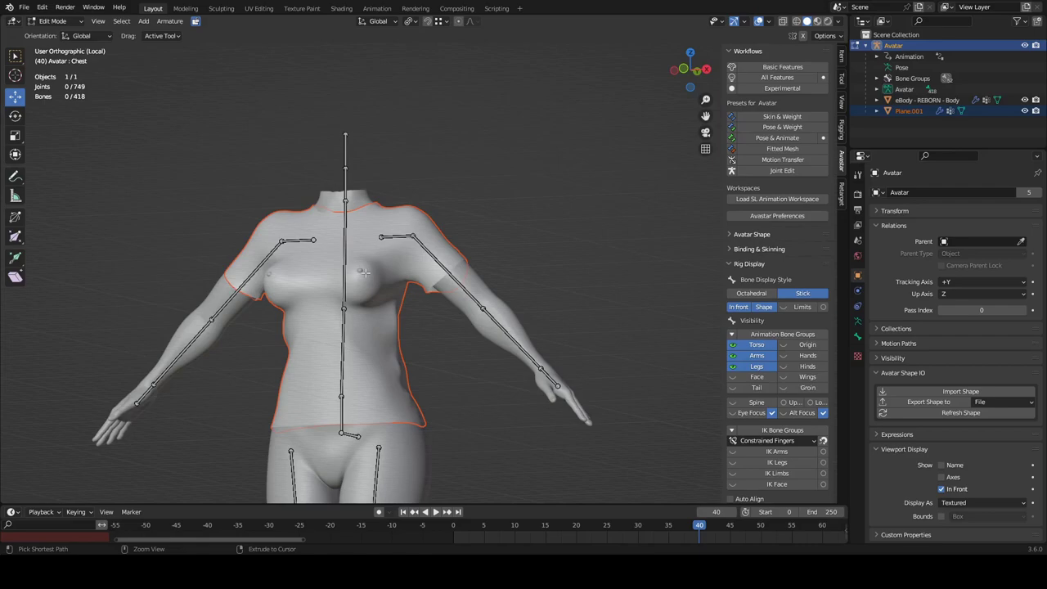
key("ctrl+Tab")
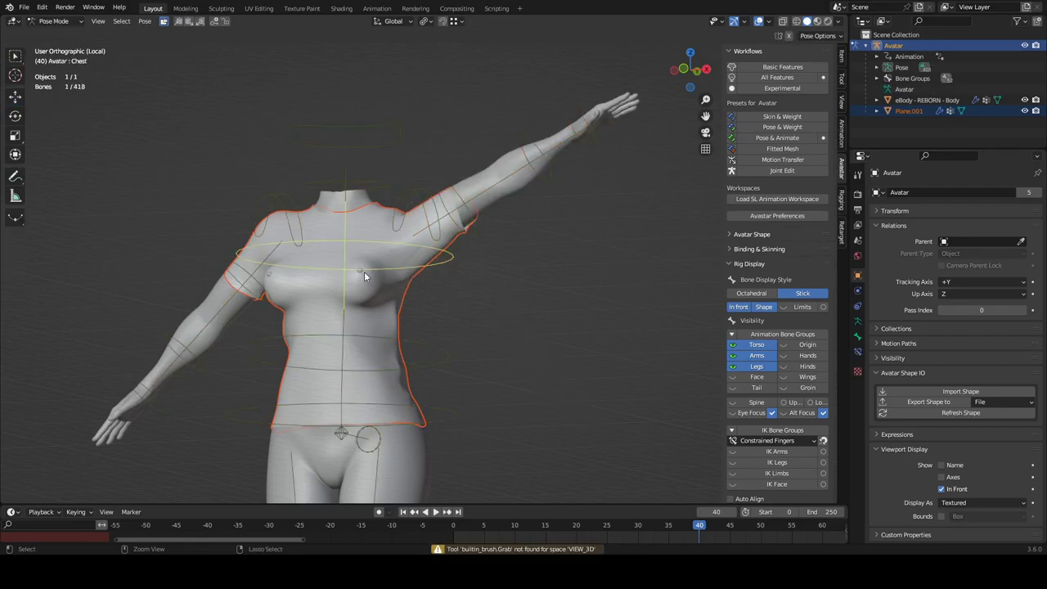
left_click(398, 289)
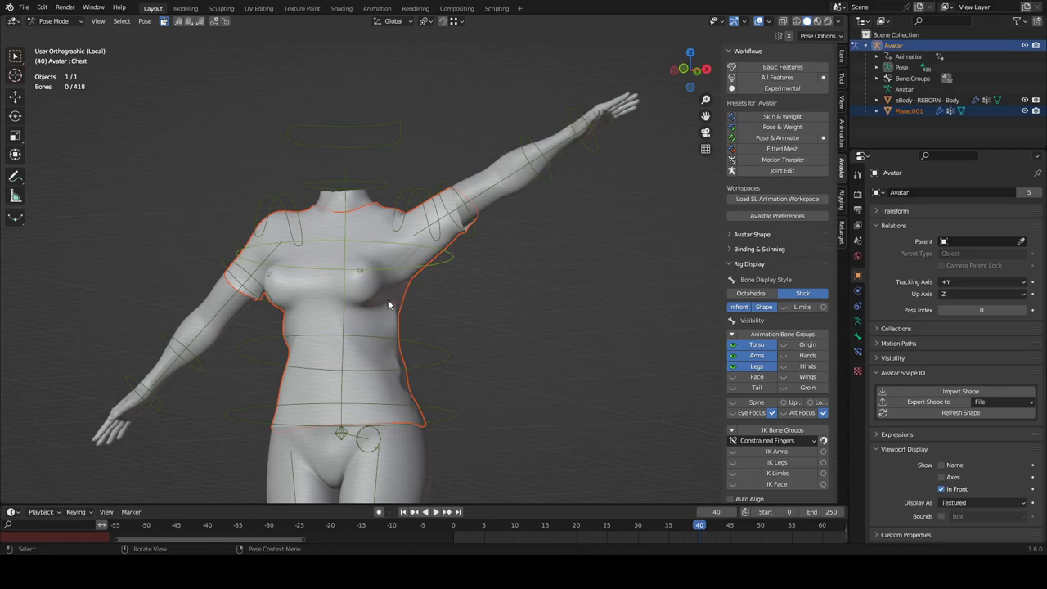
left_click(43, 9)
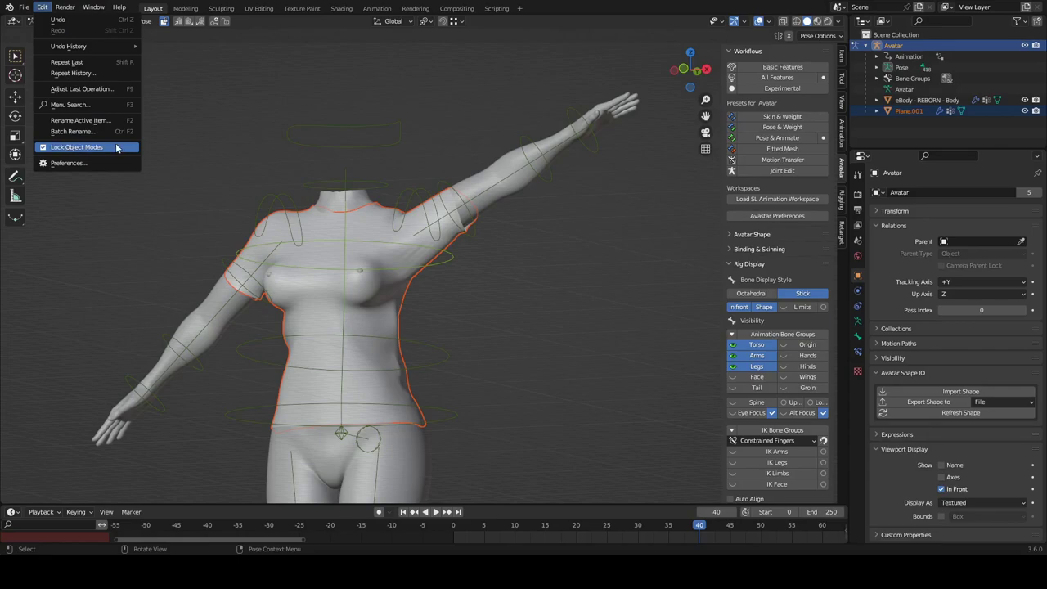
- Disable Lock Object Modes and put the Plane.001 shirt into Edit Mode
left_click(48, 148)
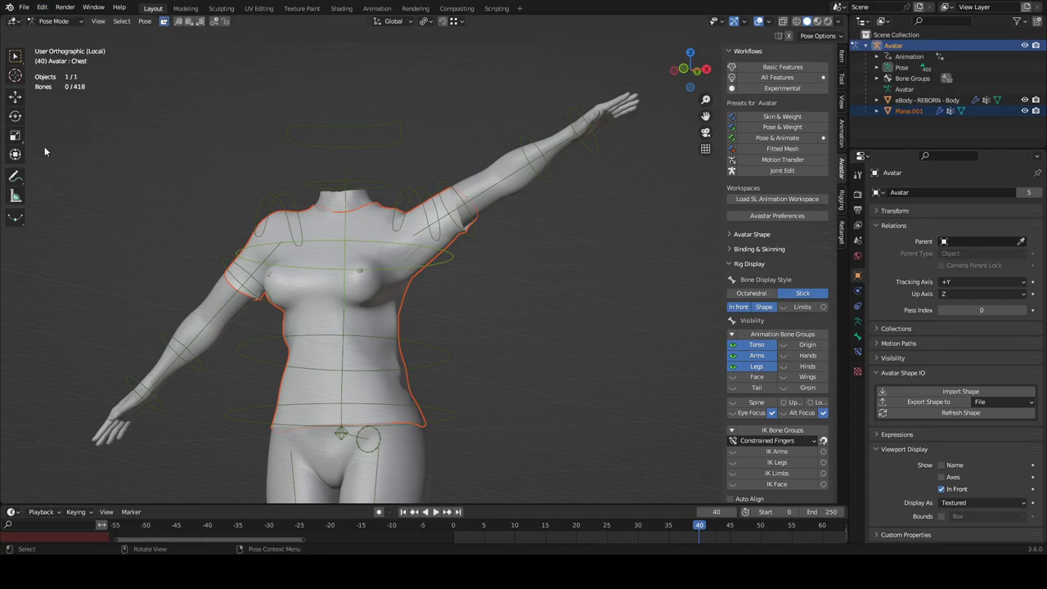
left_click(391, 314)
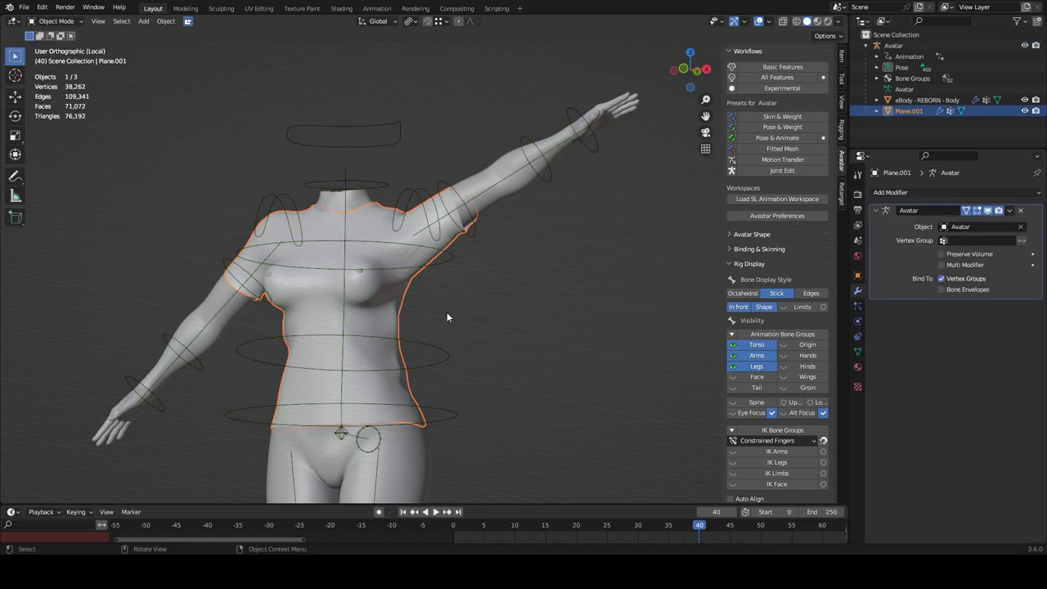
left_click(68, 22)
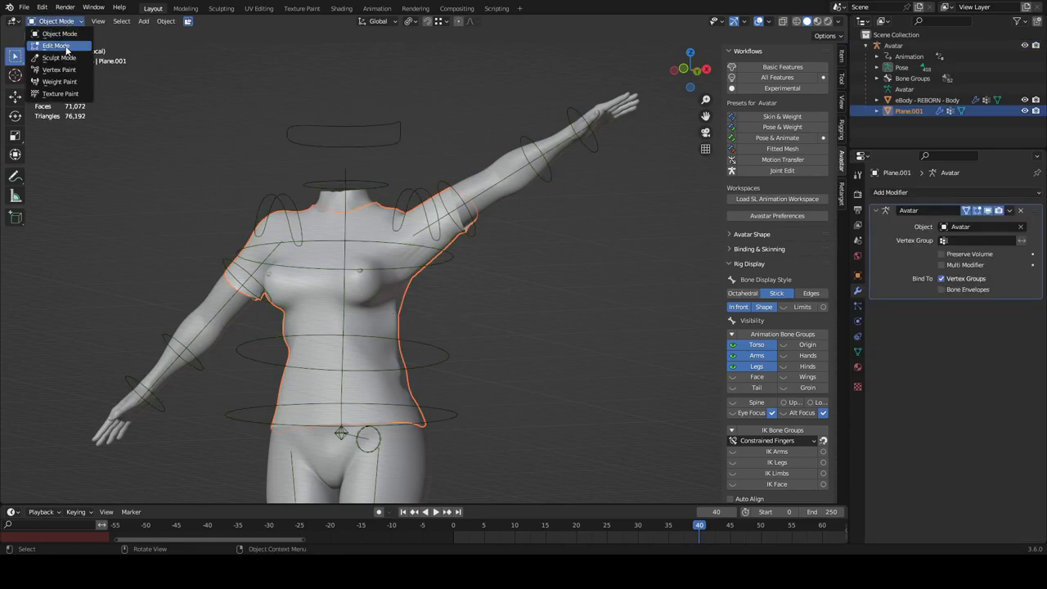
left_click(65, 46)
scroll(482, 295, "up", 3)
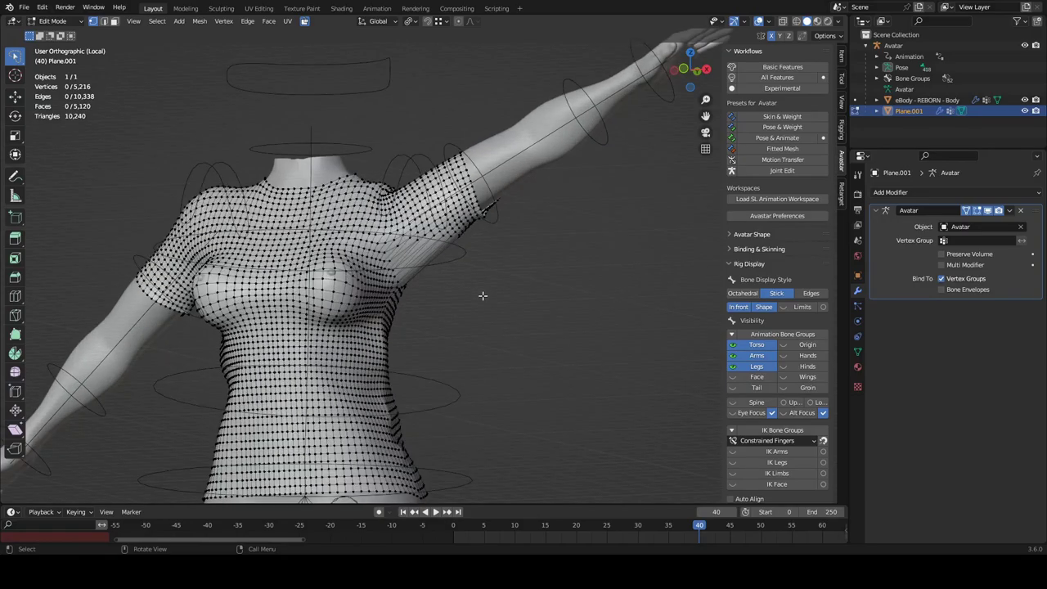
middle_click_drag(482, 296, 408, 283)
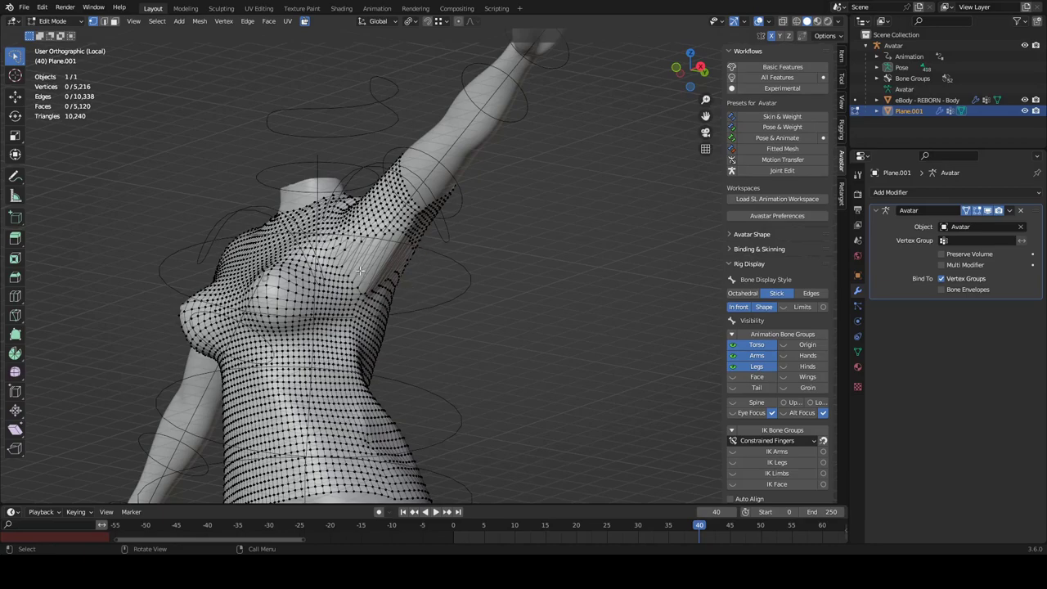
- Orbit beneath the raised arm and lasso-select the shirt's armpit vertices
middle_click_drag(360, 270, 441, 268)
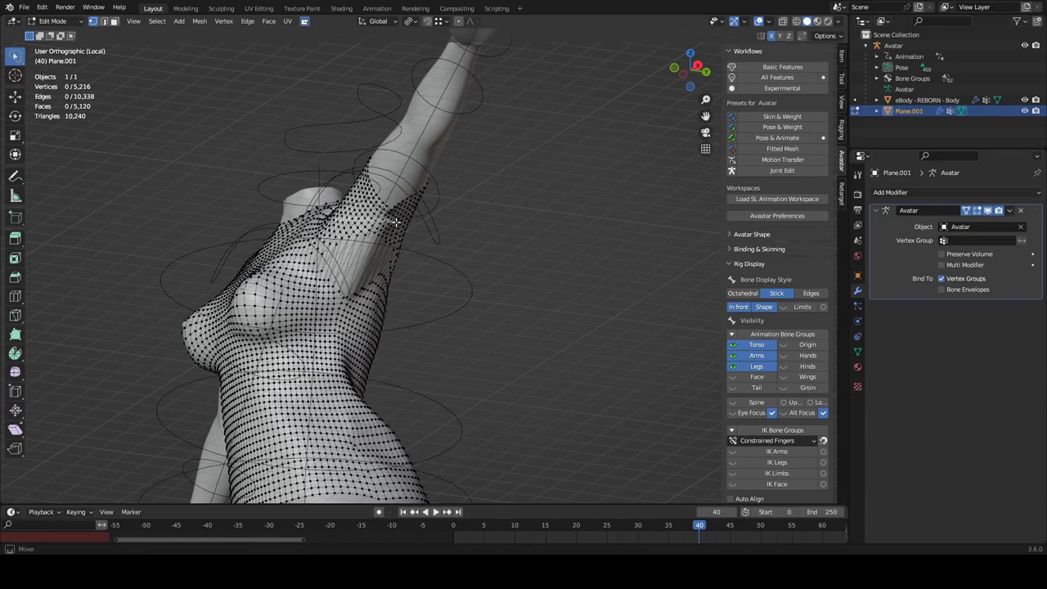
mouse_move(394, 221)
left_mouse_down()
mouse_move(409, 237)
mouse_move(410, 278)
mouse_move(357, 314)
mouse_move(309, 239)
mouse_move(299, 264)
mouse_move(307, 253)
left_mouse_up()
mouse_move(441, 278)
middle_mouse_down()
mouse_move(524, 303)
mouse_move(358, 290)
mouse_move(404, 251)
mouse_move(425, 293)
mouse_move(539, 330)
mouse_move(485, 304)
mouse_move(516, 307)
middle_mouse_up()
key("b")
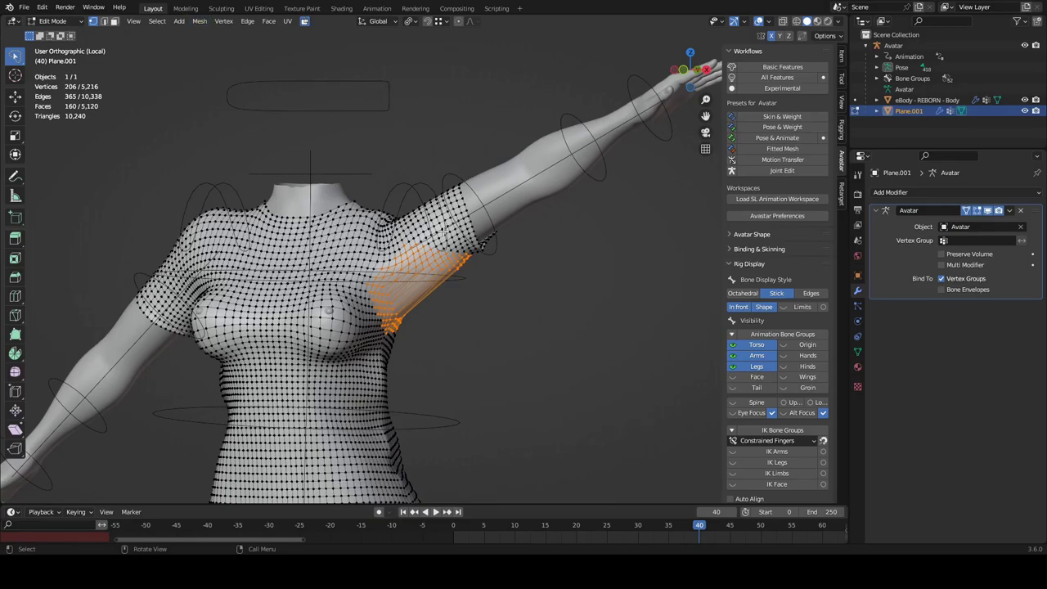
- Smooth the armpit weights over Deform Pose Bones with factor 0.500 and 41 iterations
left_click(199, 22)
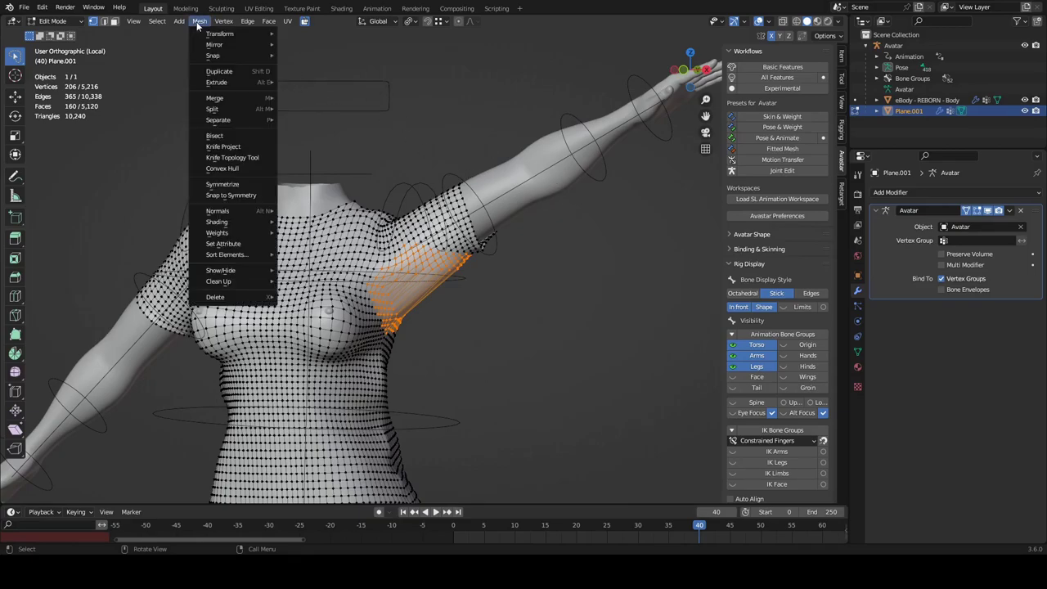
mouse_move(216, 228)
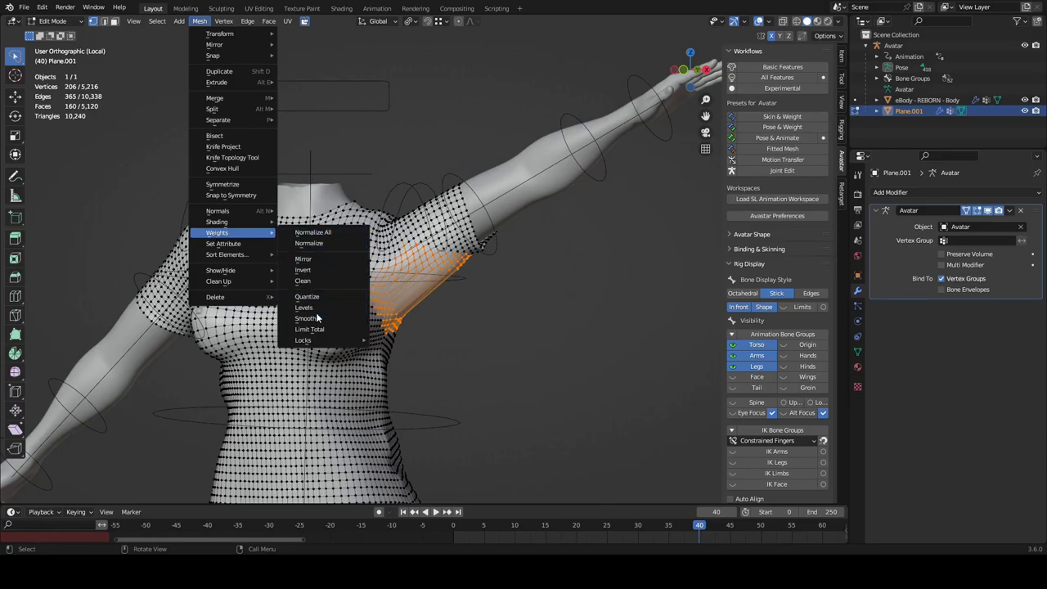
left_click(306, 318)
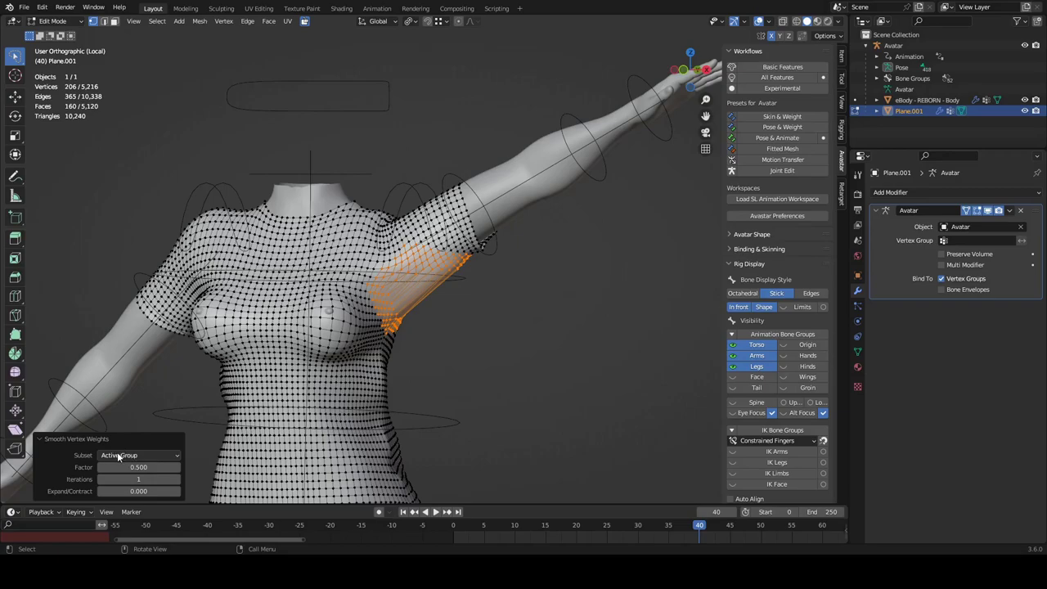
left_click(172, 456)
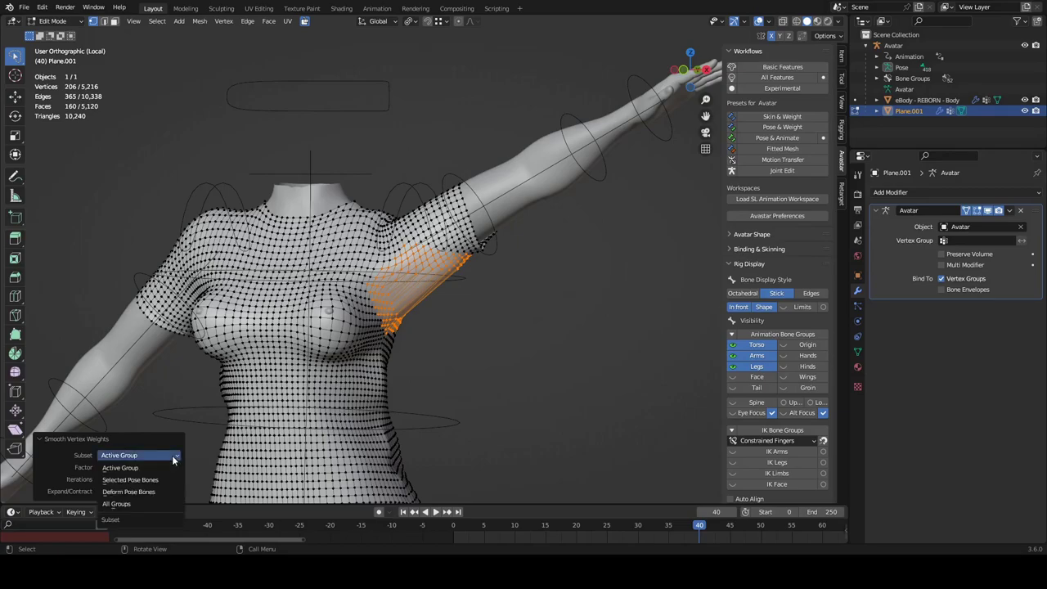
left_click(143, 491)
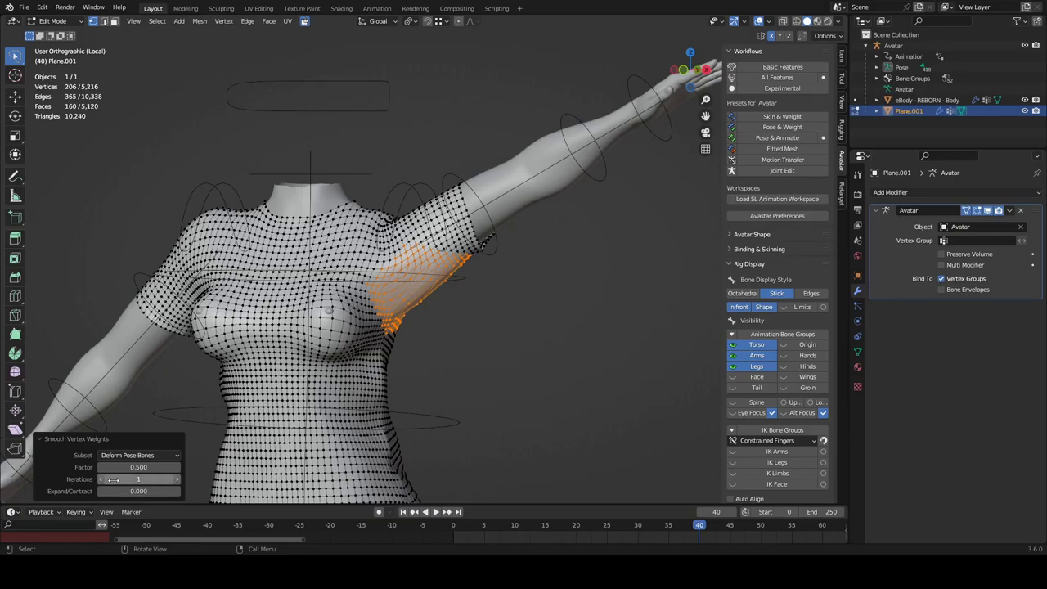
left_click_drag(122, 481, 122, 480)
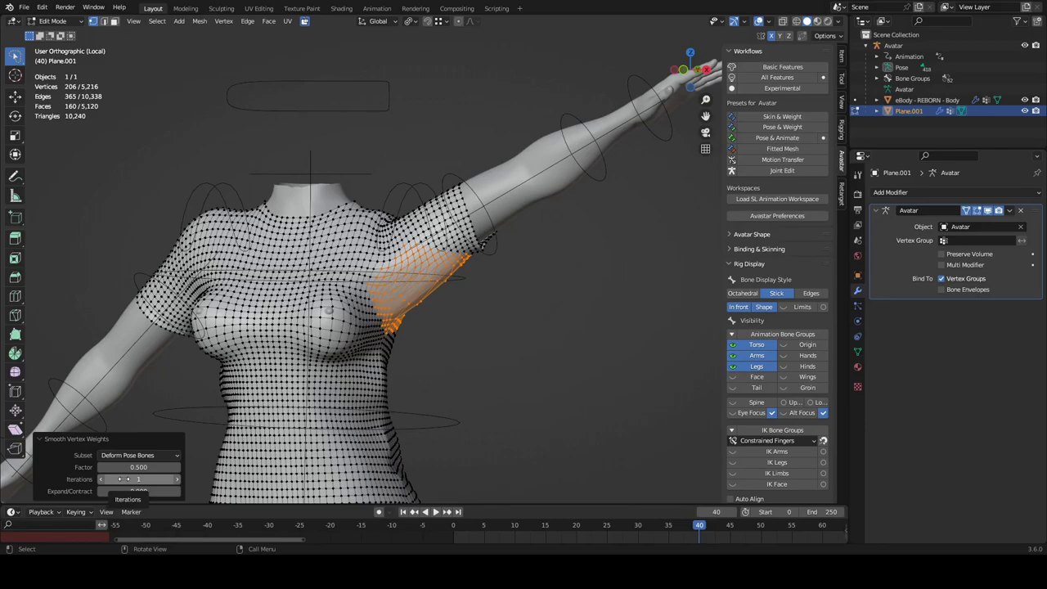
left_click_drag(123, 479, 176, 479)
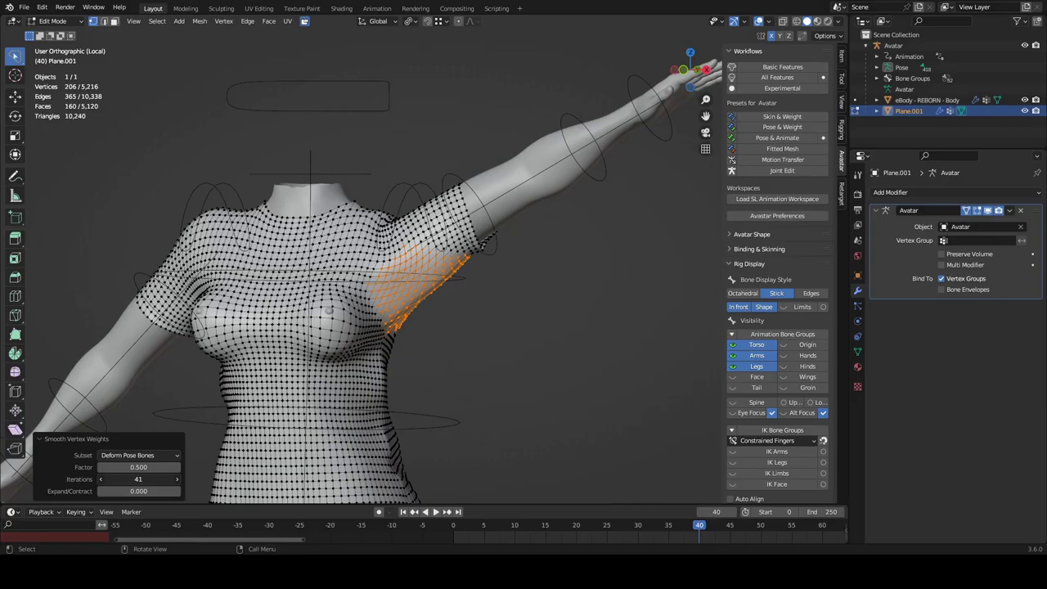
middle_click_drag(455, 419, 479, 422)
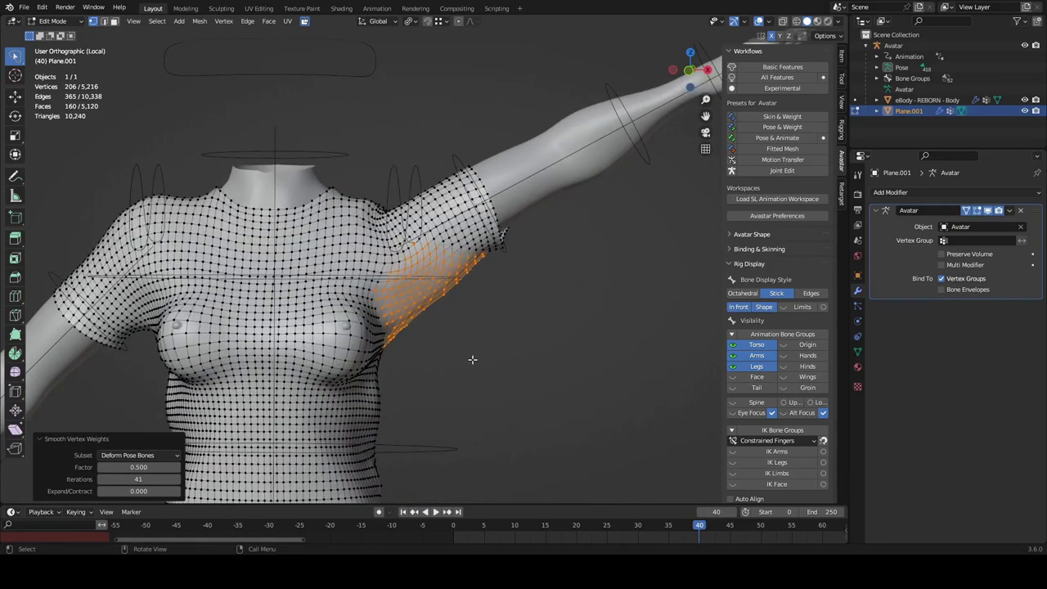
key("KP_6")
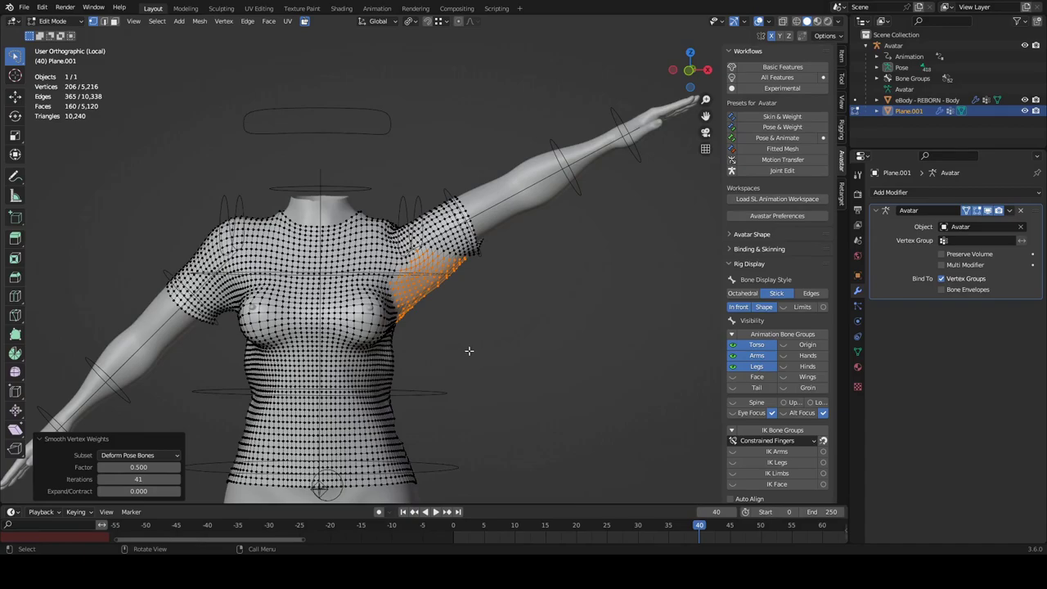
- Limit every shirt vertex to 4 bone weights
key("a")
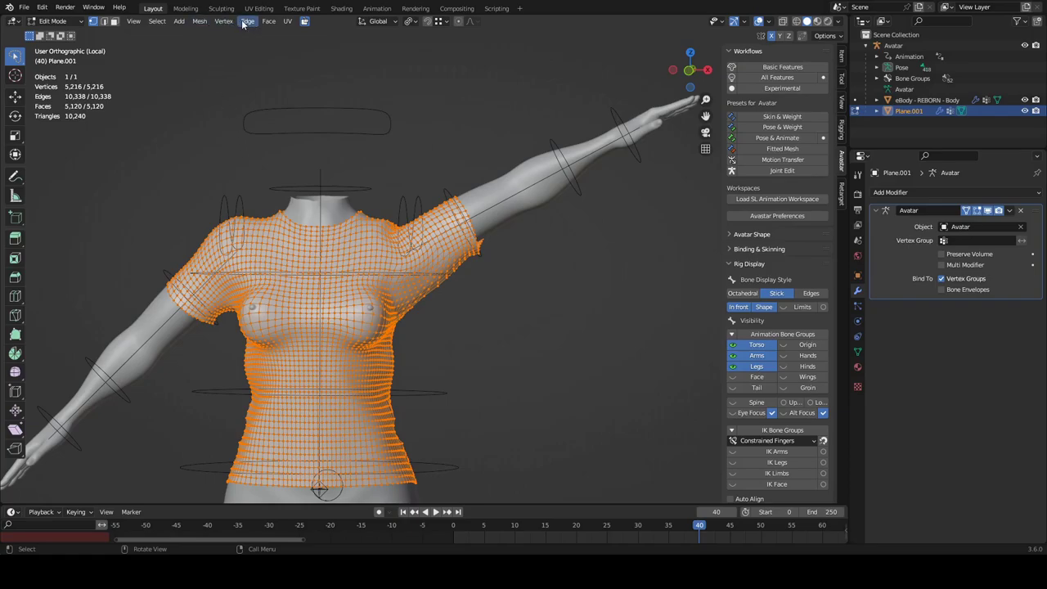
left_click(200, 21)
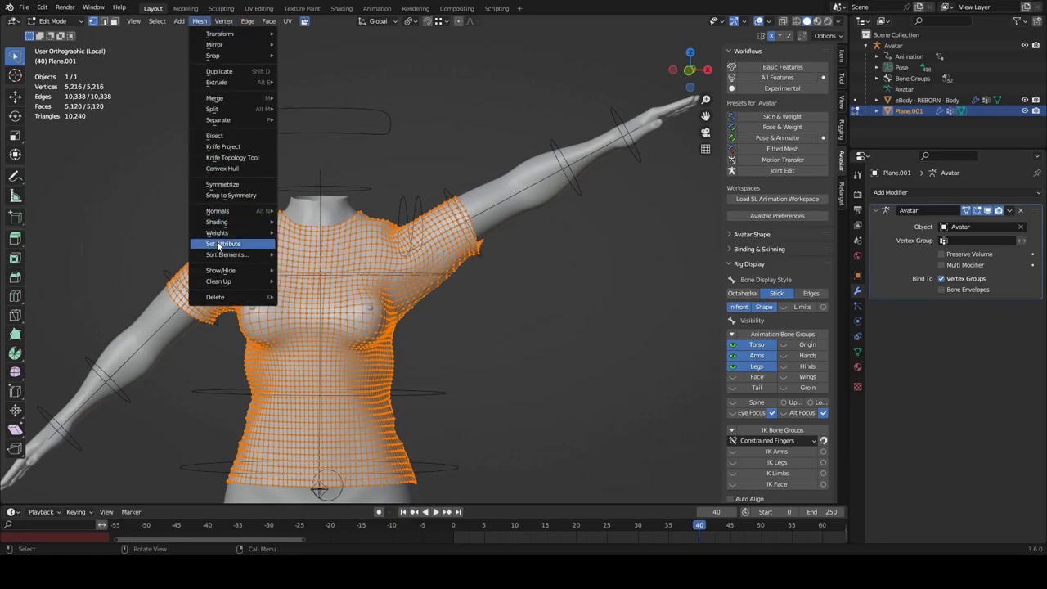
mouse_move(221, 232)
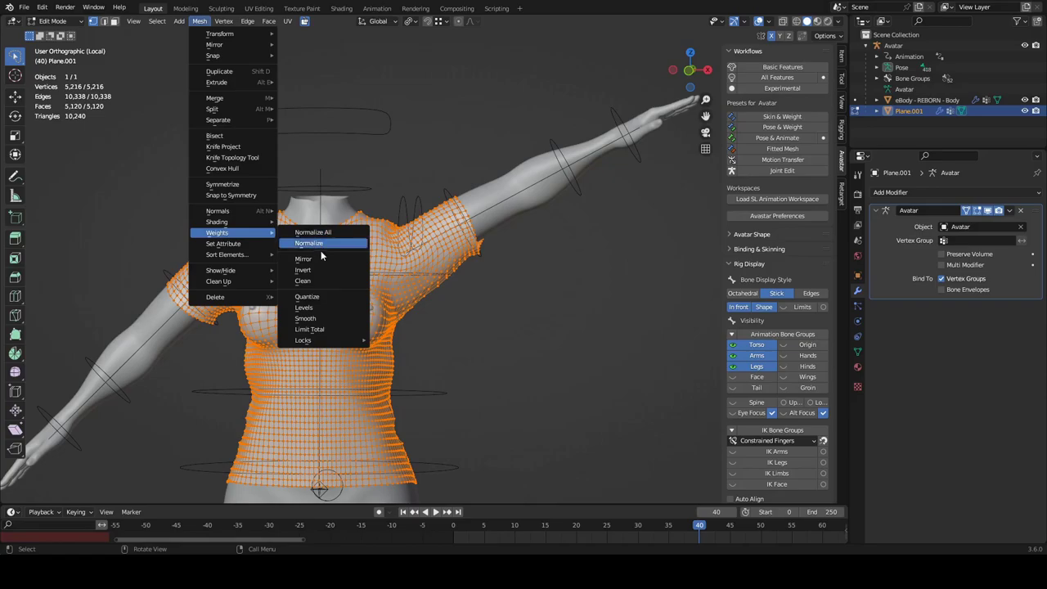
left_click(318, 330)
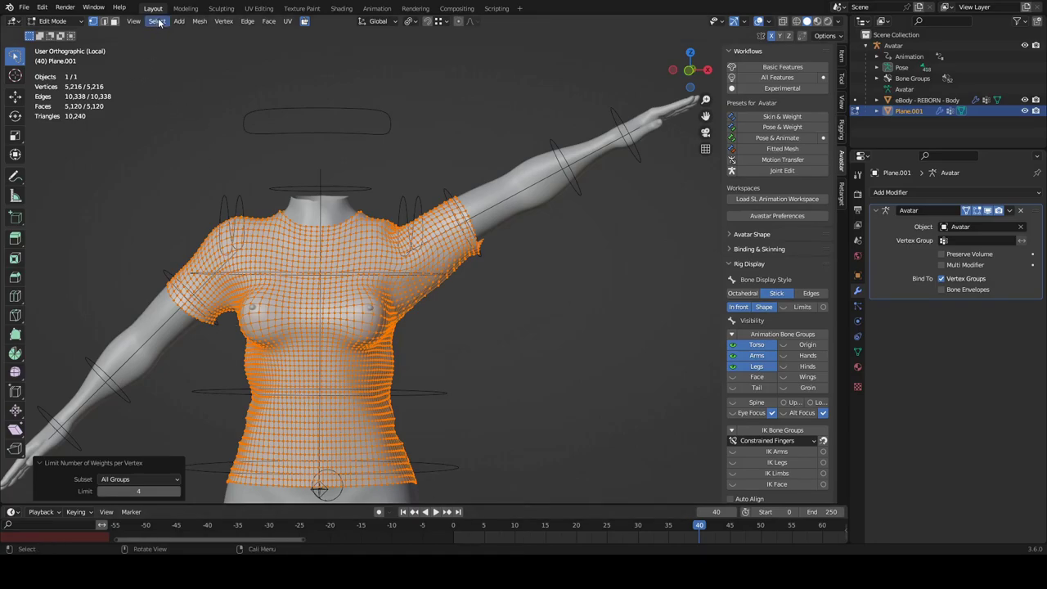
- Normalize all vertex group weights with Lock Active off, then leave Edit Mode
left_click(200, 23)
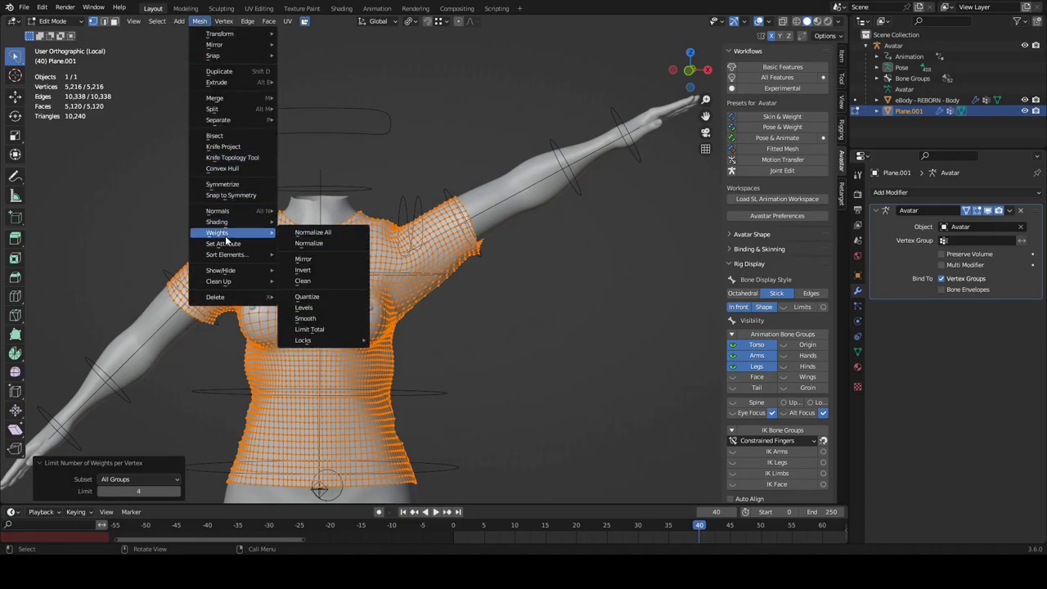
left_click(331, 231)
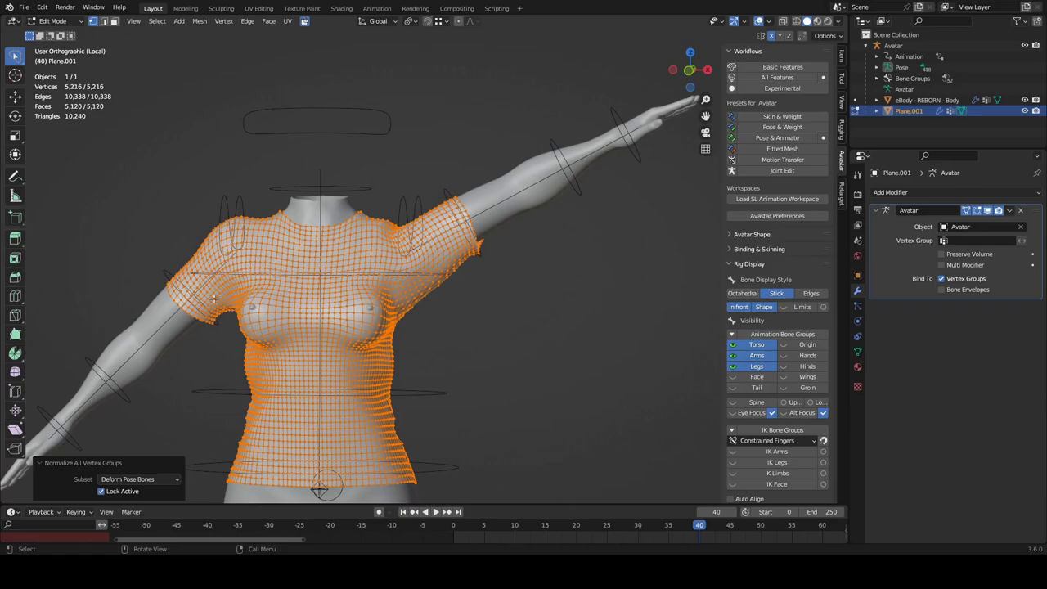
left_click(101, 492)
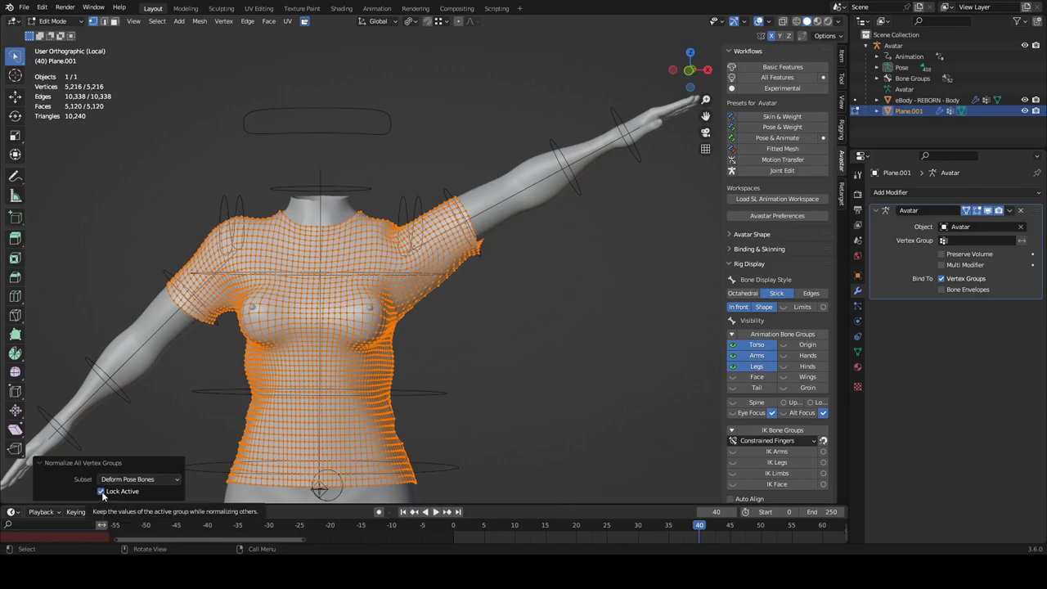
left_click(101, 492)
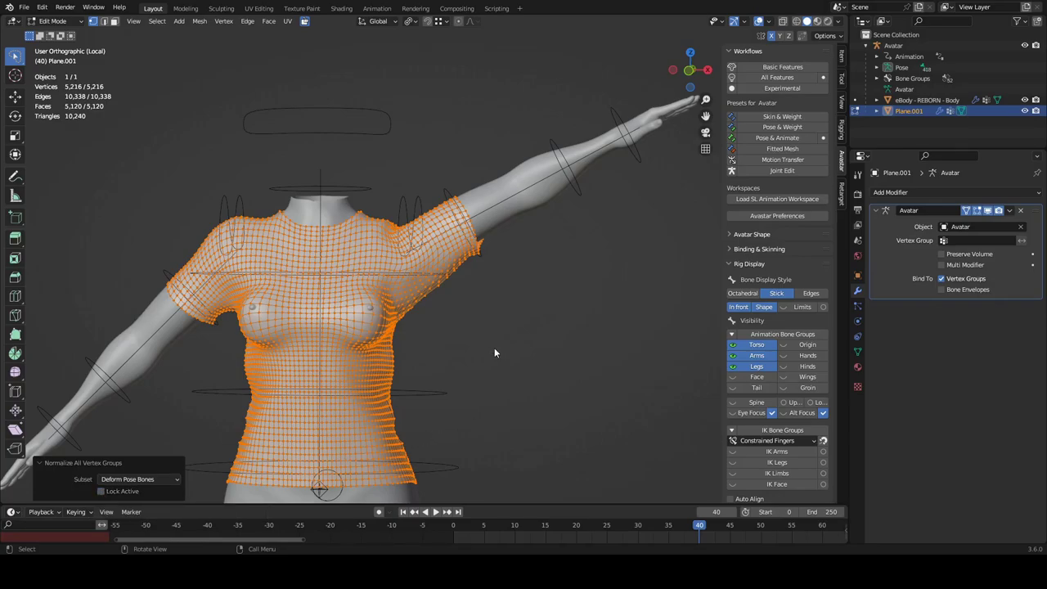
key("Tab")
- Clear the ShoulderLeft bone's rotation to return the left arm to rest pose
left_click(470, 251)
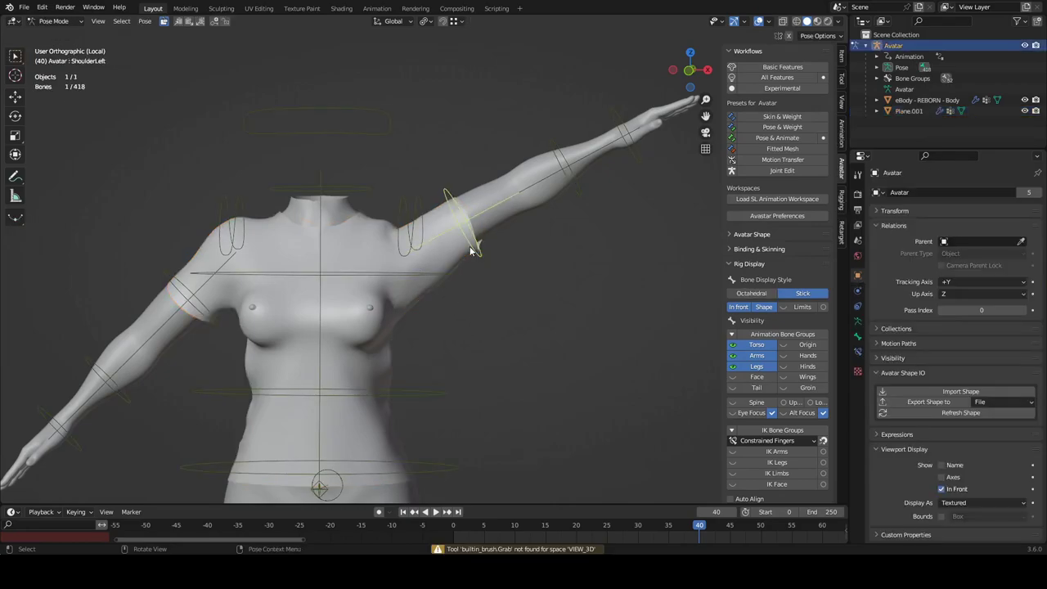
key("alt+r")
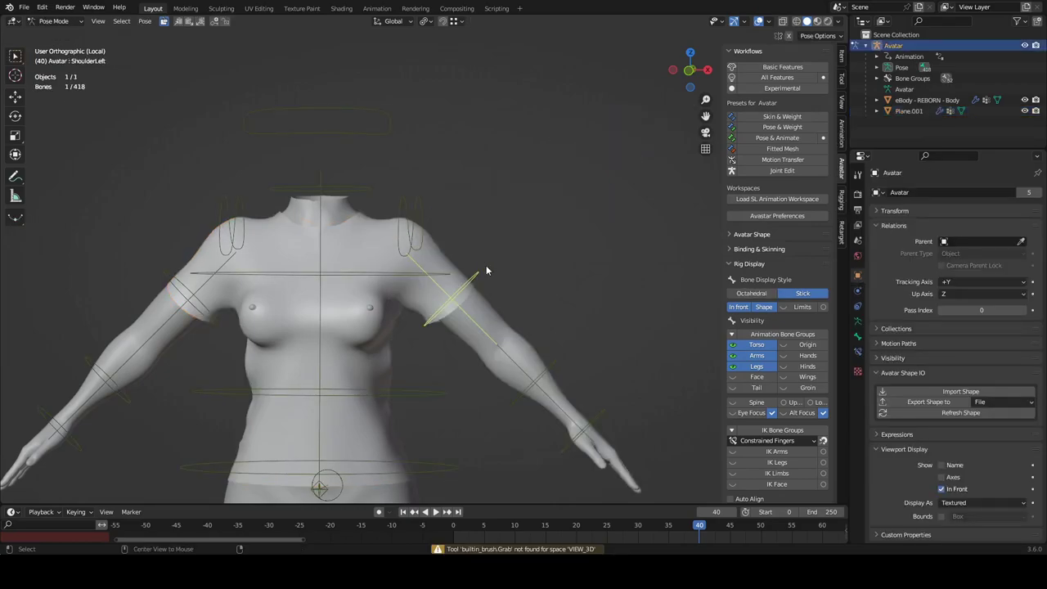
middle_click_drag(420, 363, 485, 250, "shift")
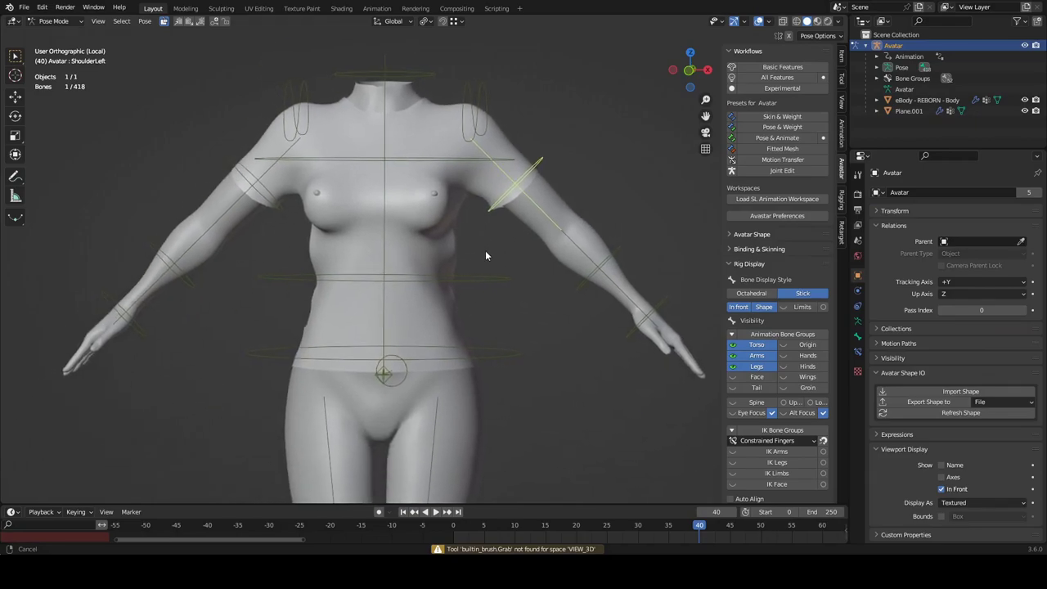
- Cycle the rig through Edit and Object Mode and back into Pose Mode
key("Tab")
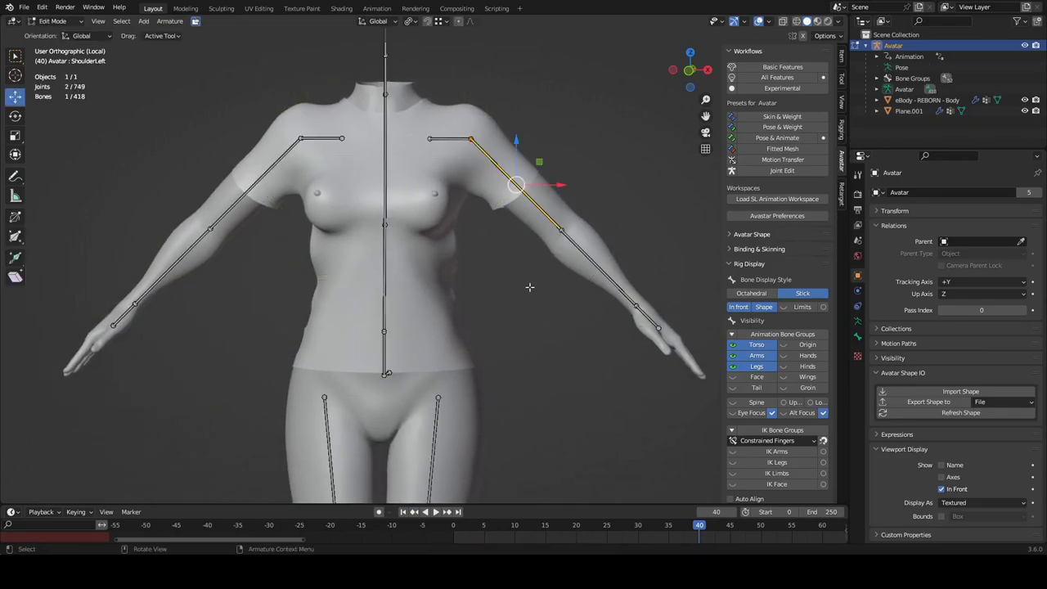
left_click(529, 288)
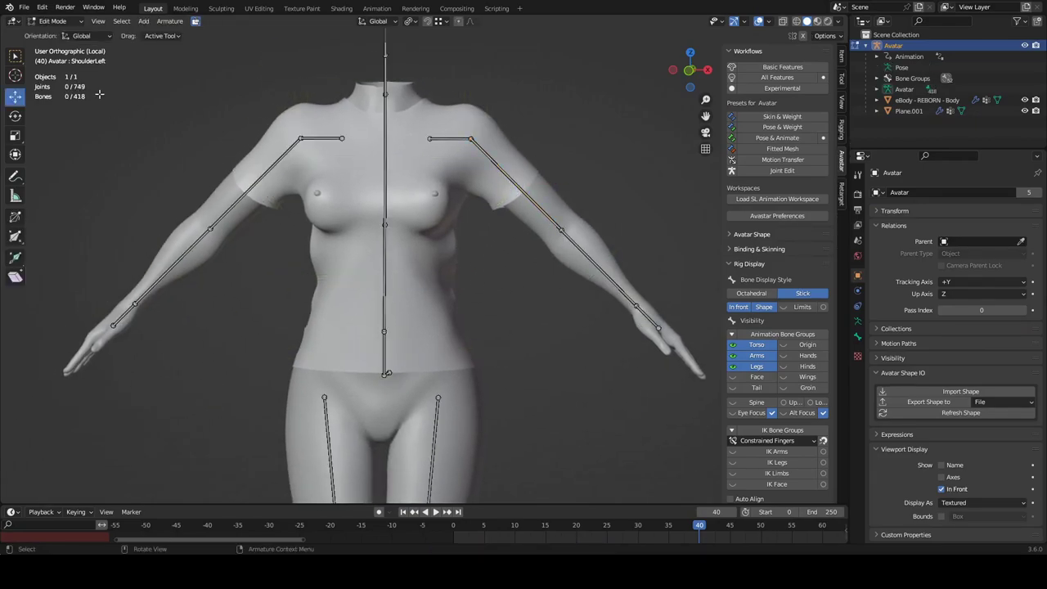
left_click(57, 22)
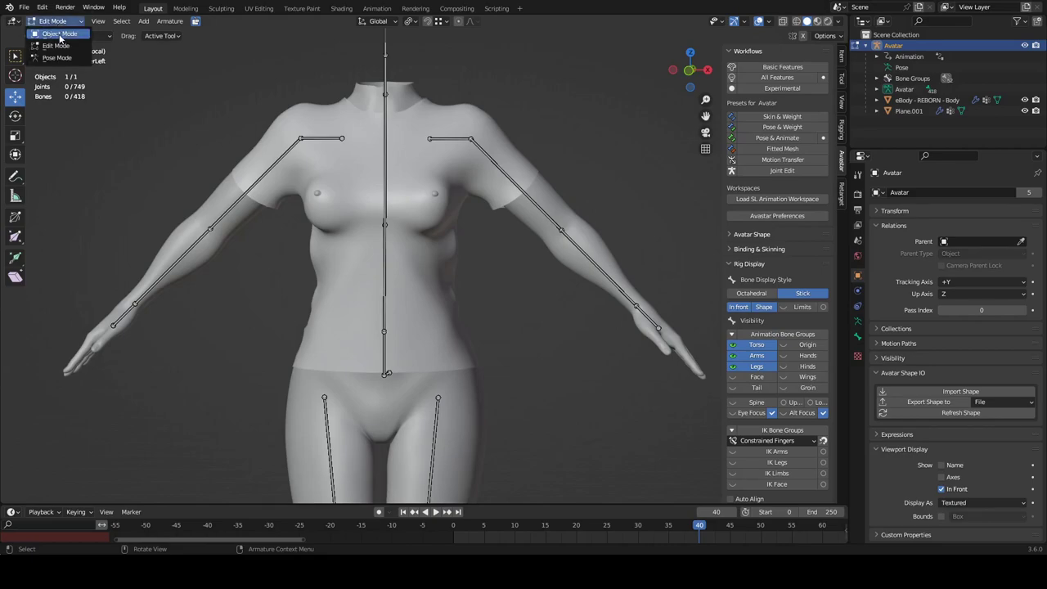
left_click(60, 35)
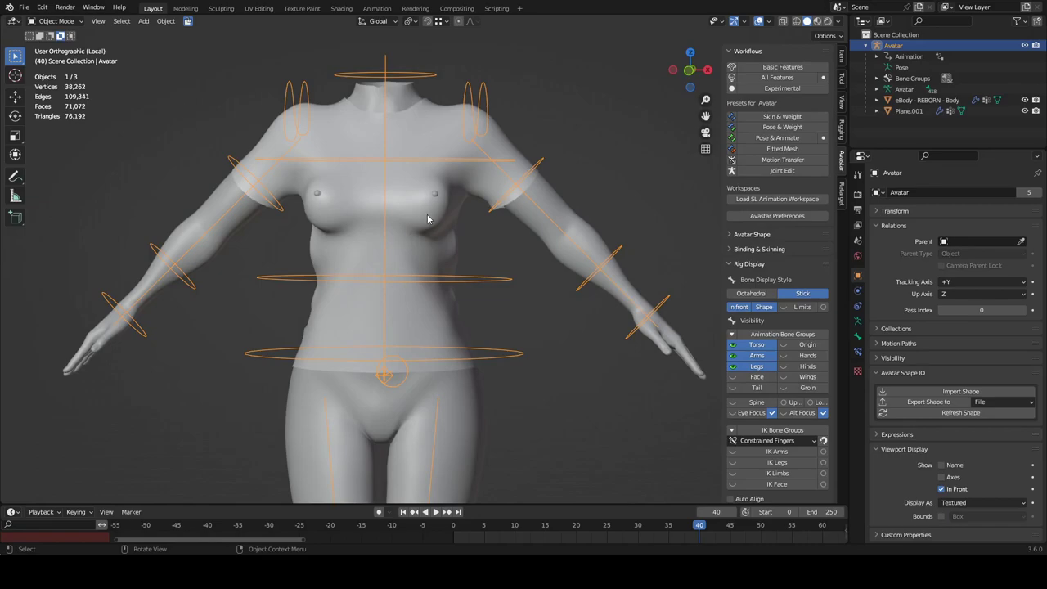
left_click(57, 21)
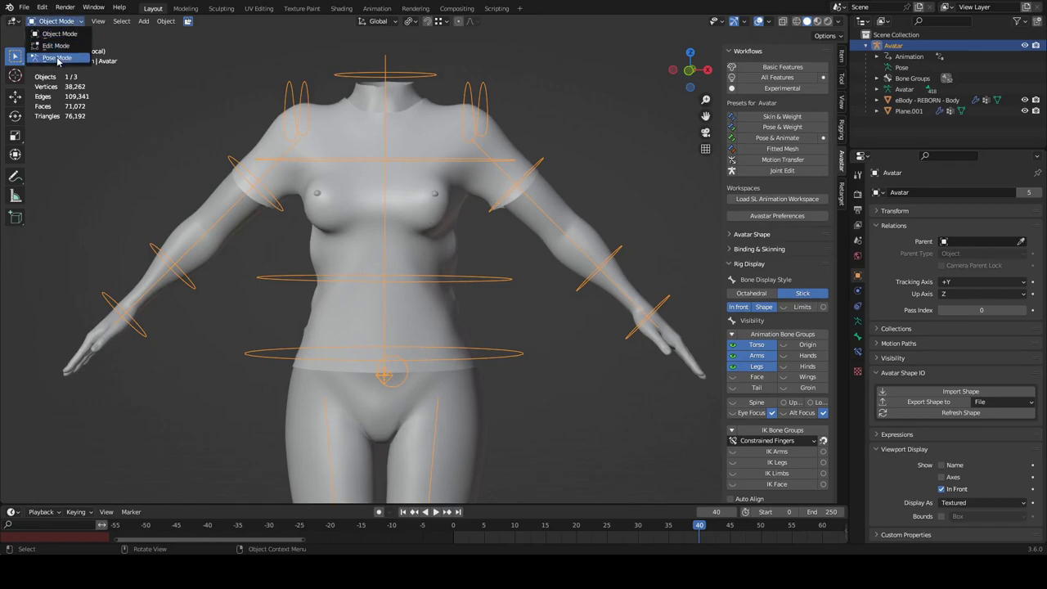
left_click(61, 58)
- Test-bend the Torso bone with trackball rotation, then cancel the torso rotation
left_click(486, 283)
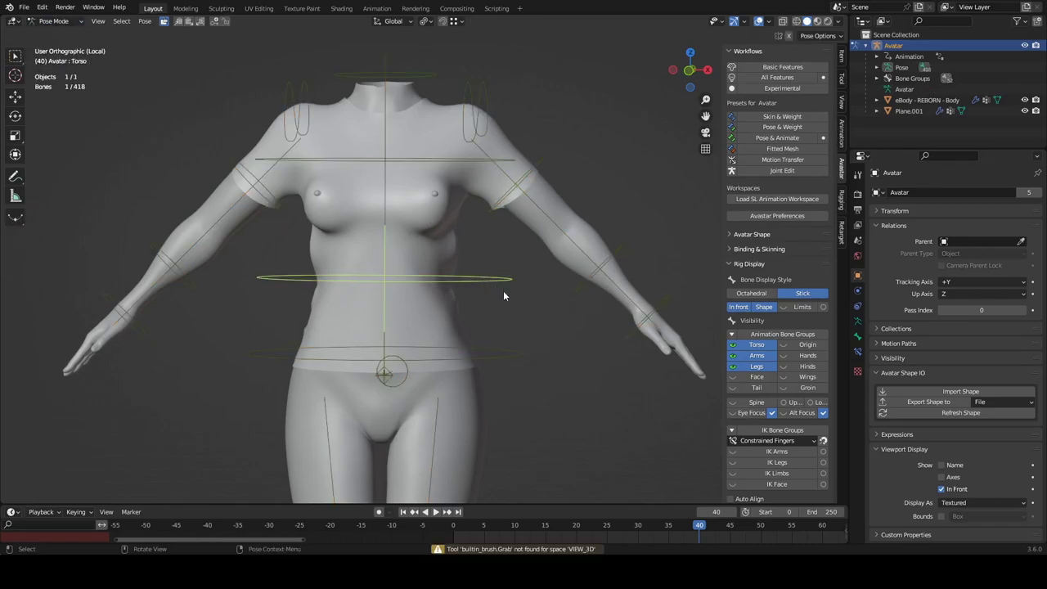
key("r")
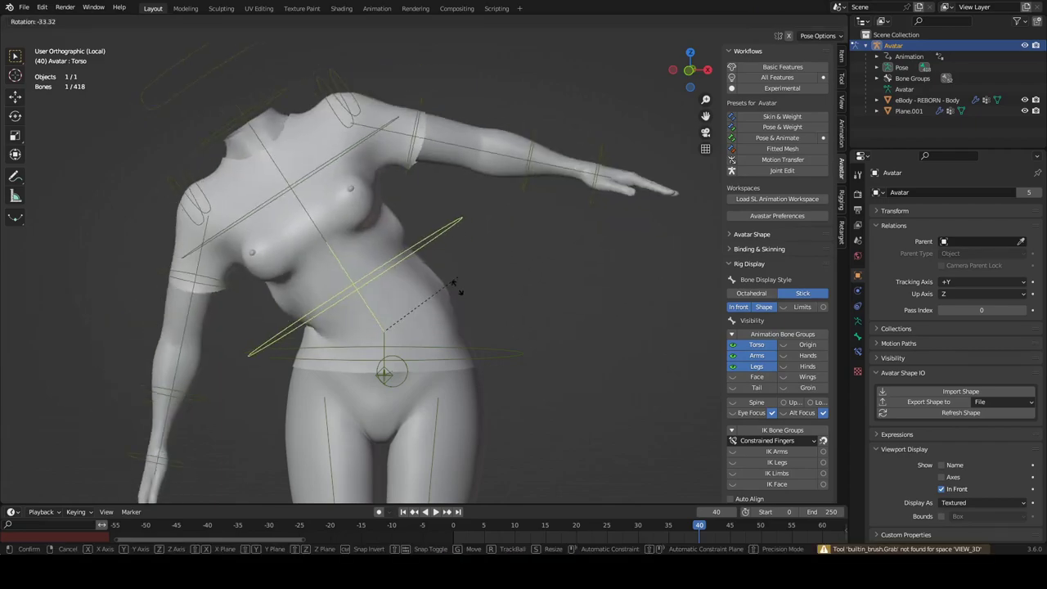
key("r")
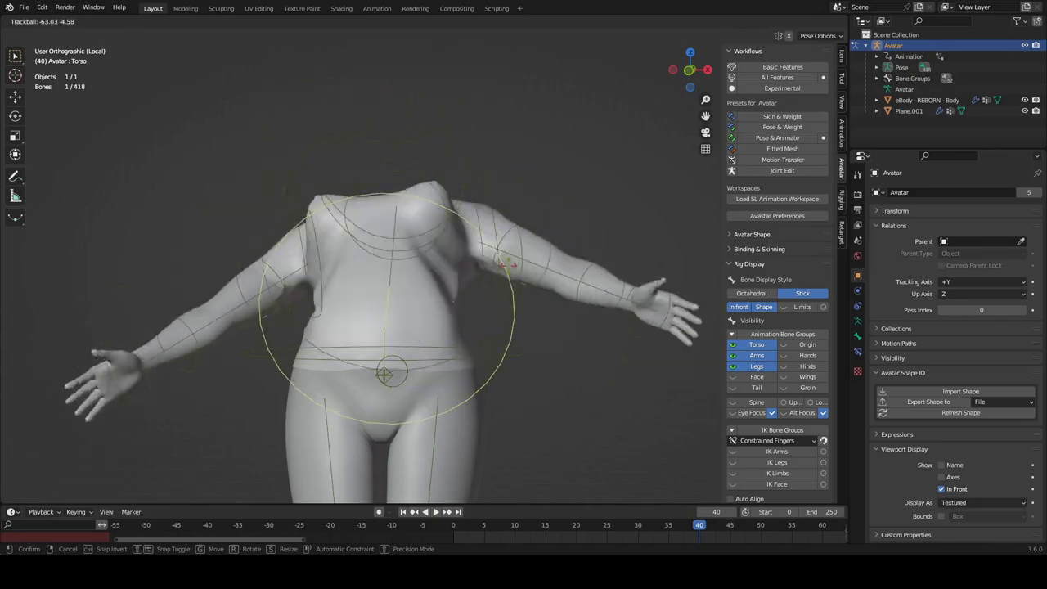
left_click(502, 315)
right_click(503, 315)
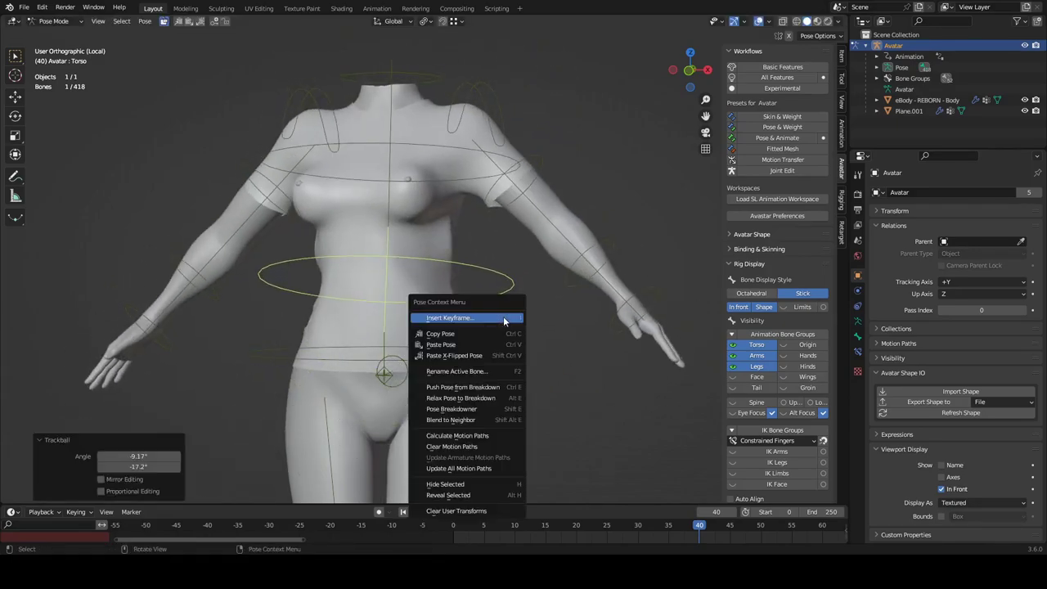
middle_click_drag(571, 389, 366, 386)
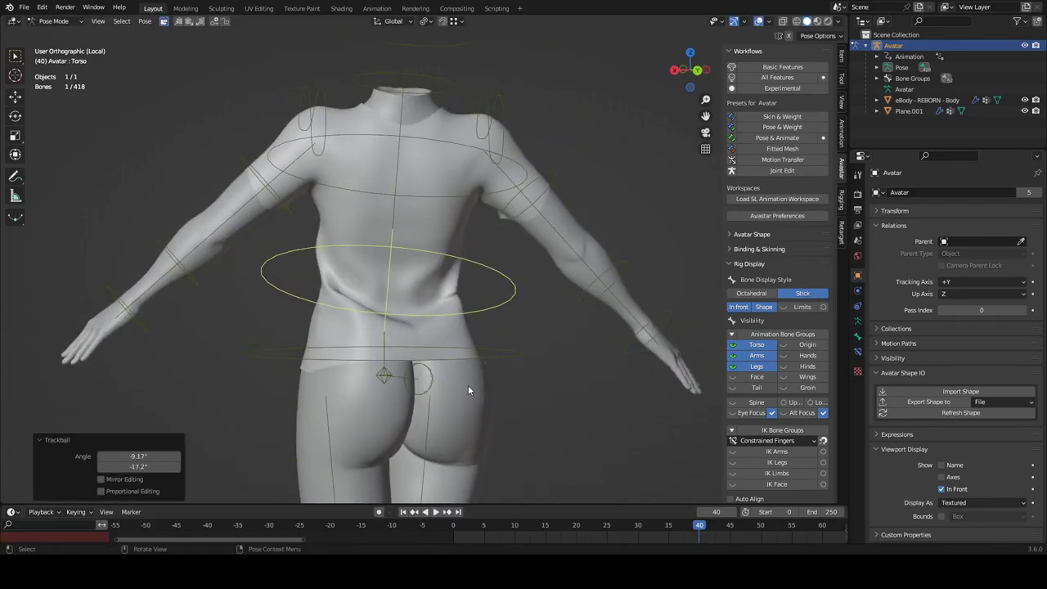
key("r")
key("Escape")
middle_click_drag(368, 389, 565, 397)
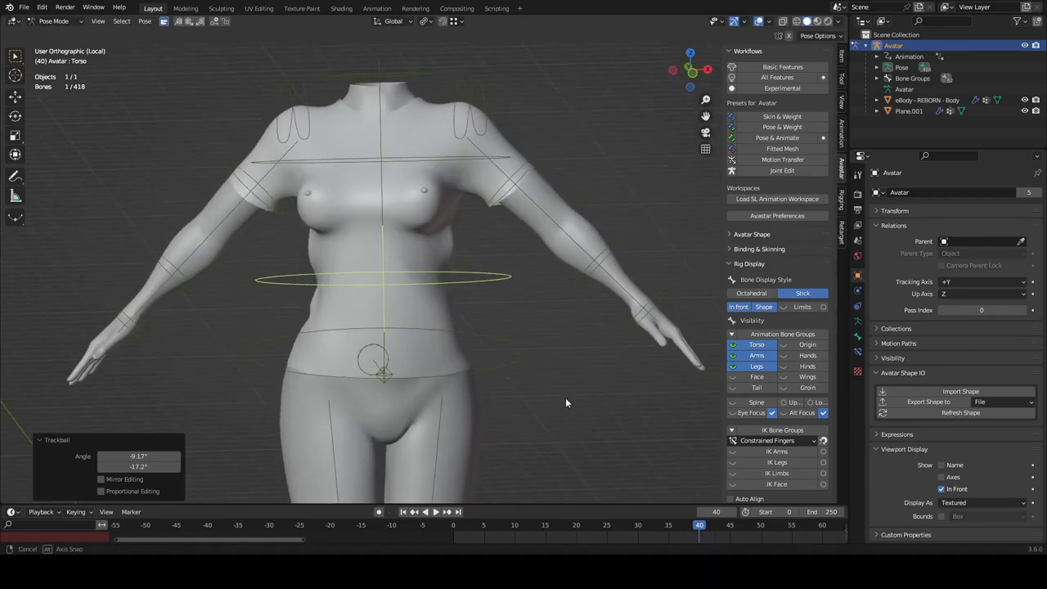
- Swing the ShoulderLeft bone up and back down, then select the shirt Plane.001
left_click(497, 192)
key("r")
key("r")
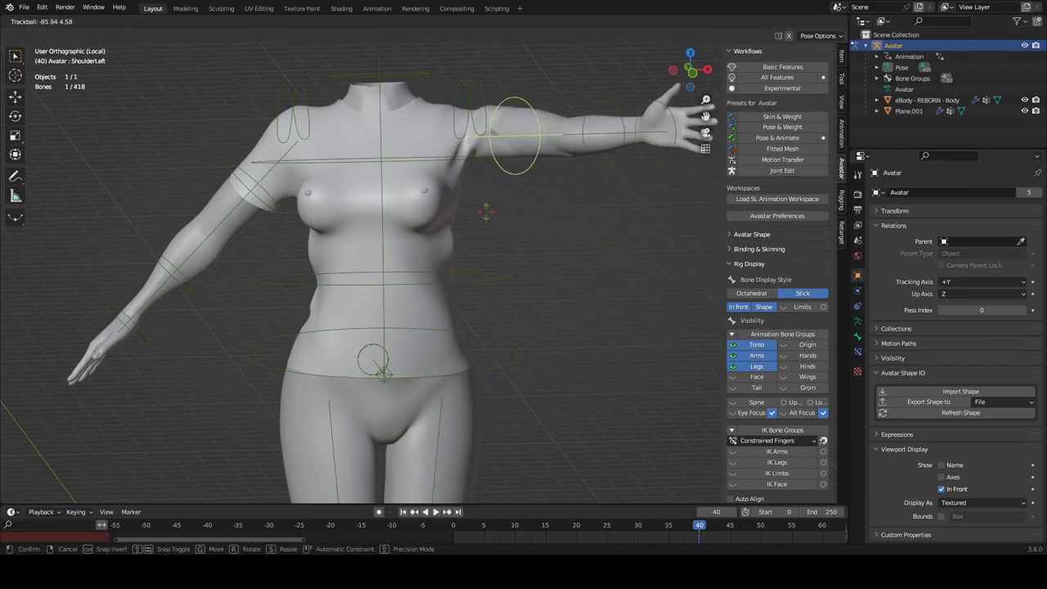
left_click(524, 281)
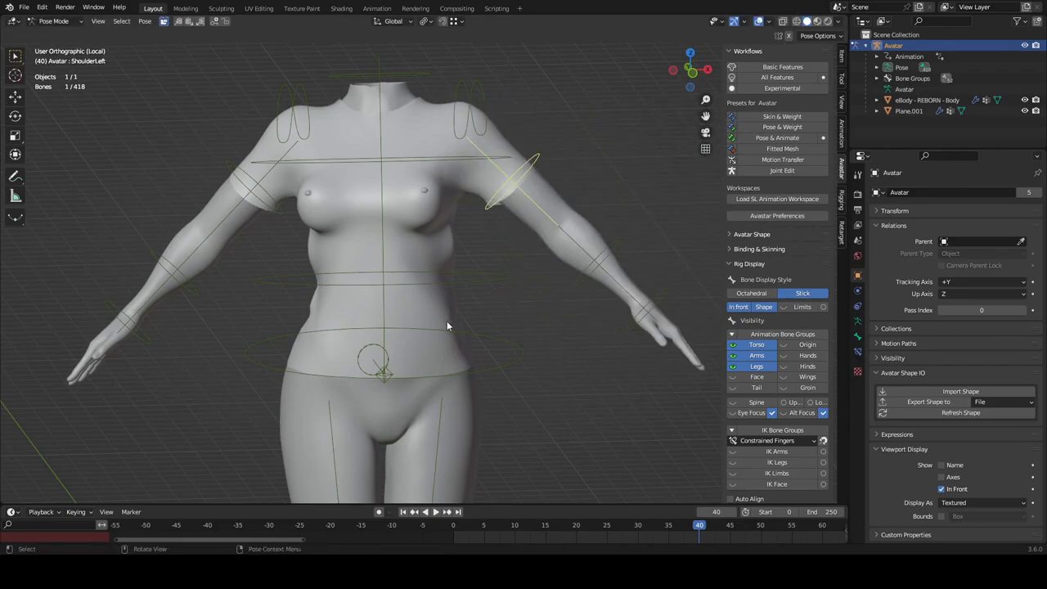
middle_click_drag(447, 325, 426, 311)
scroll(425, 319, "up", 3)
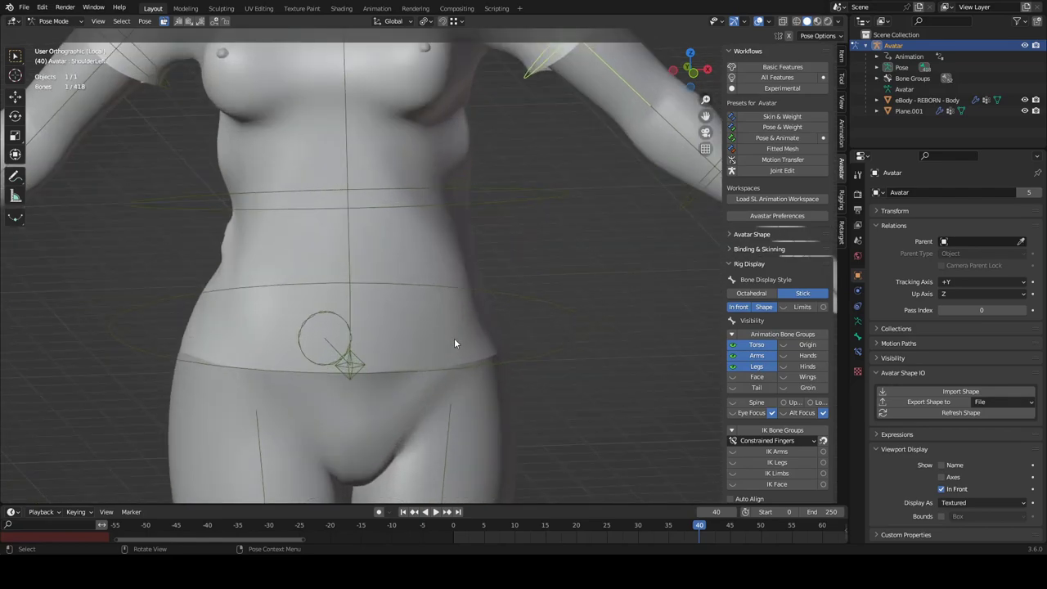
left_click(455, 344)
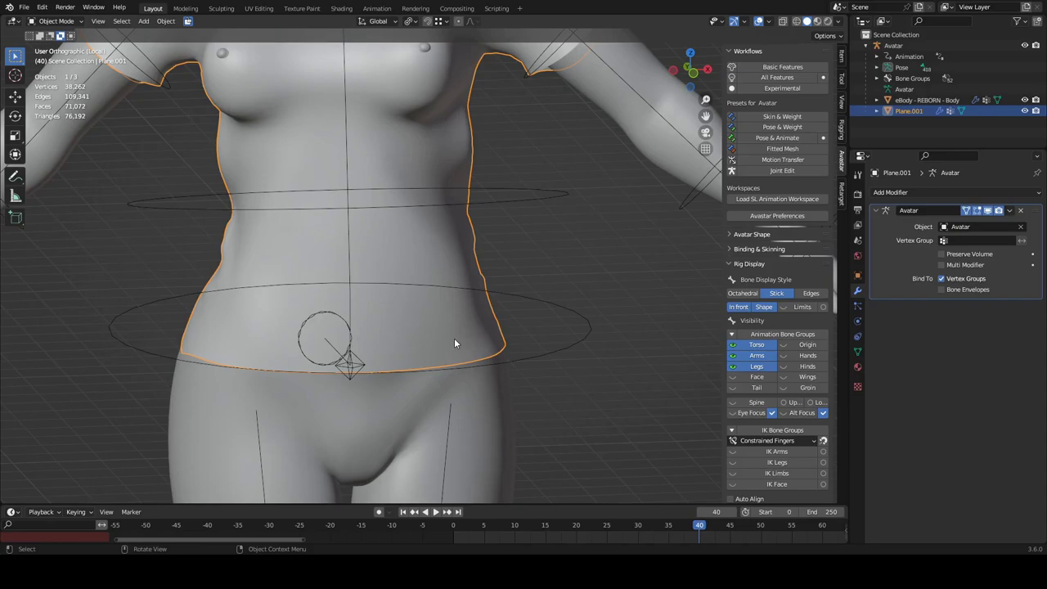
- In Edit Mode, select the shirt's bottom two edge loops and Solidify Faces at 0.0003 m
key("Tab")
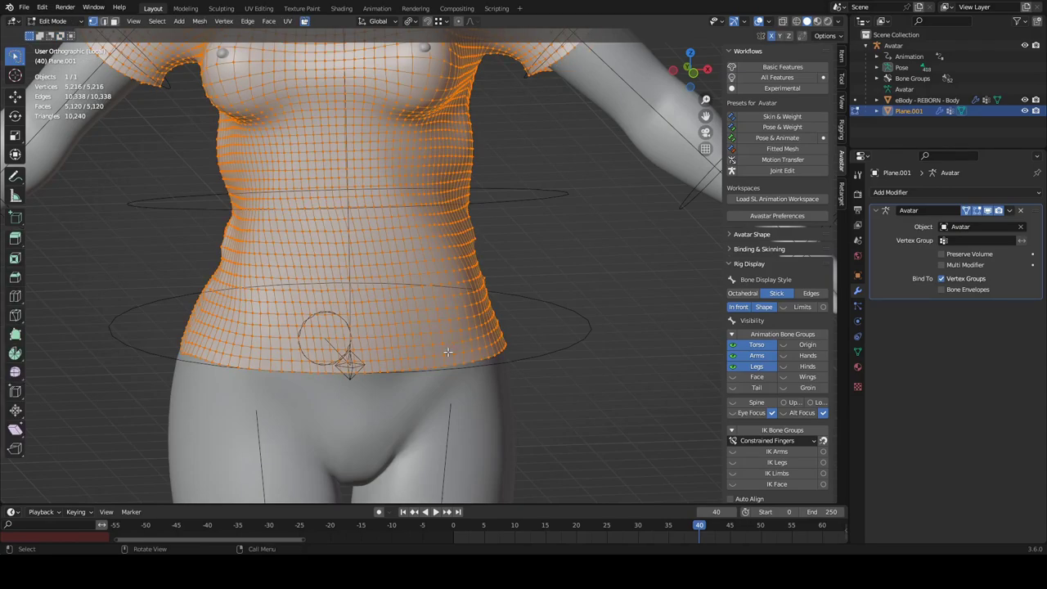
left_click(440, 373, "alt")
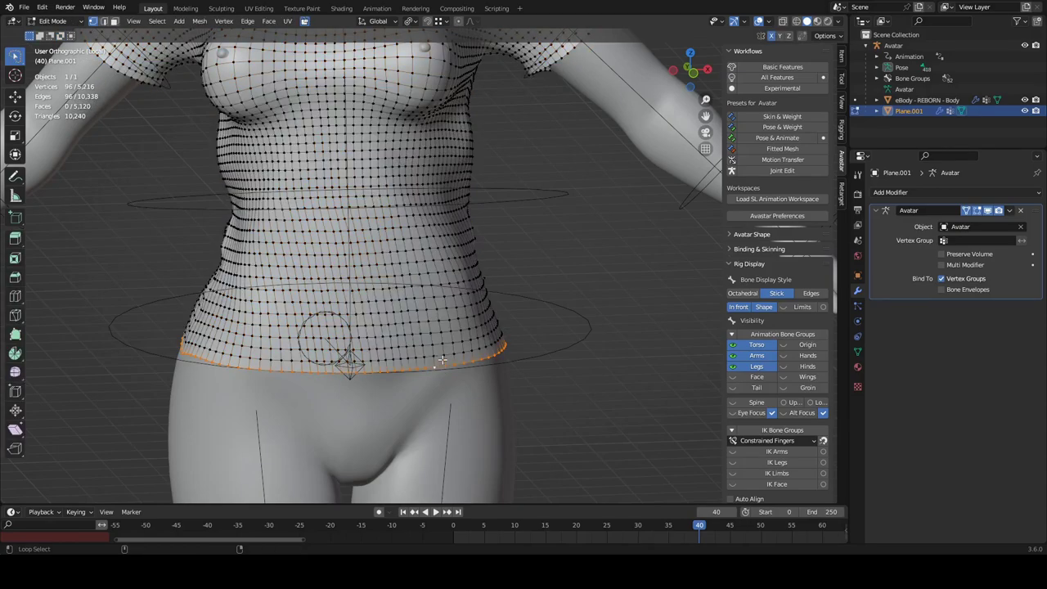
left_click(439, 357, "alt+shift")
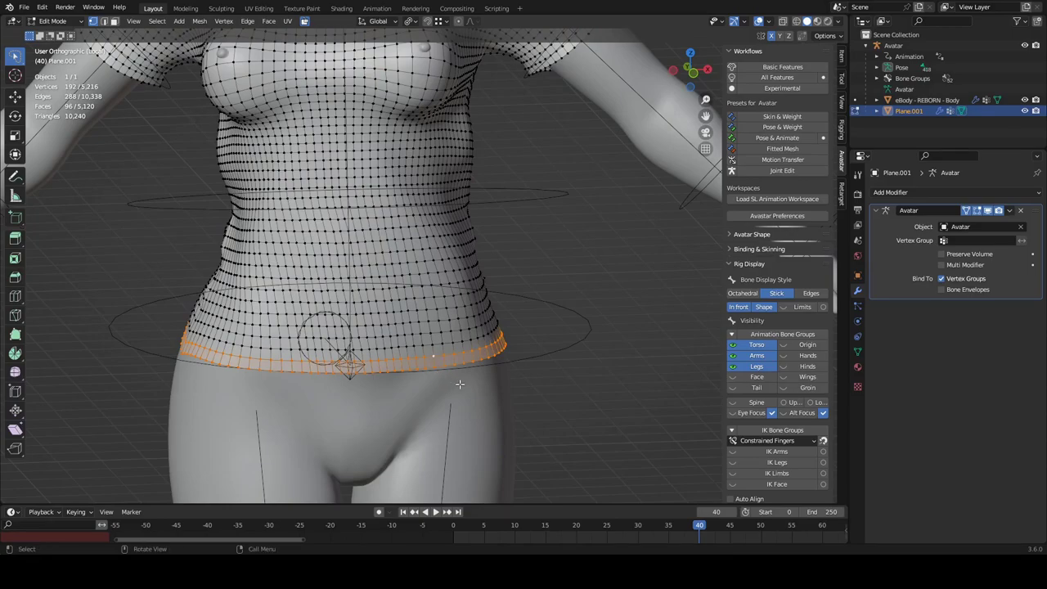
key("ctrl+f")
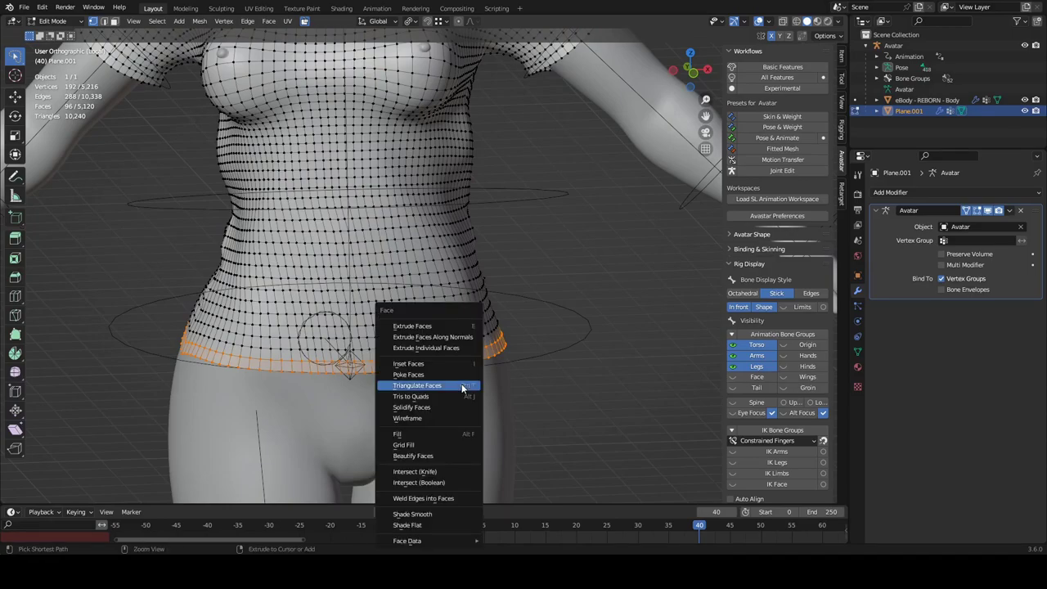
left_click(429, 407)
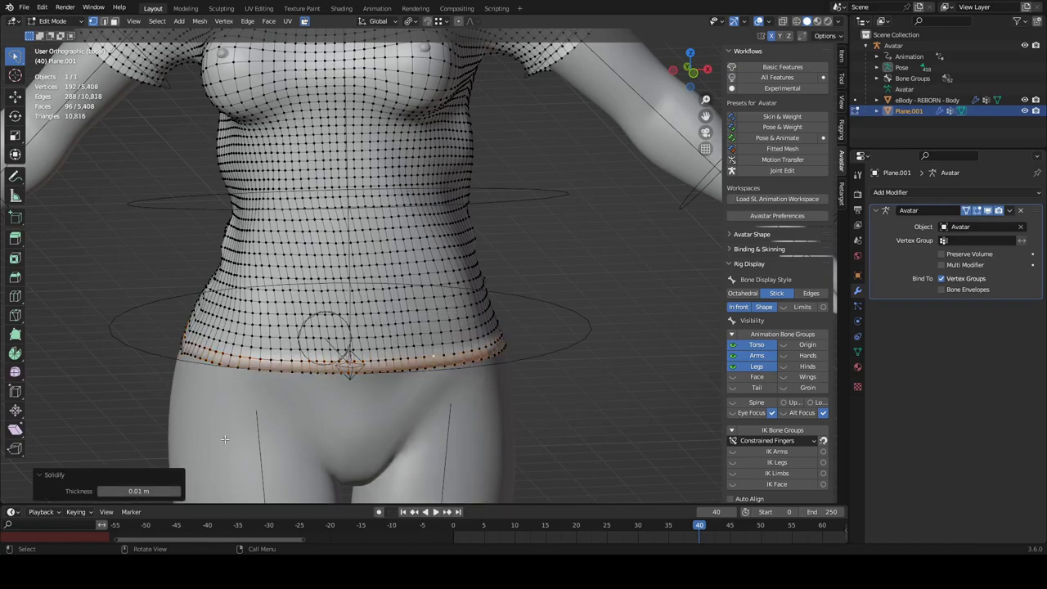
left_click(133, 490)
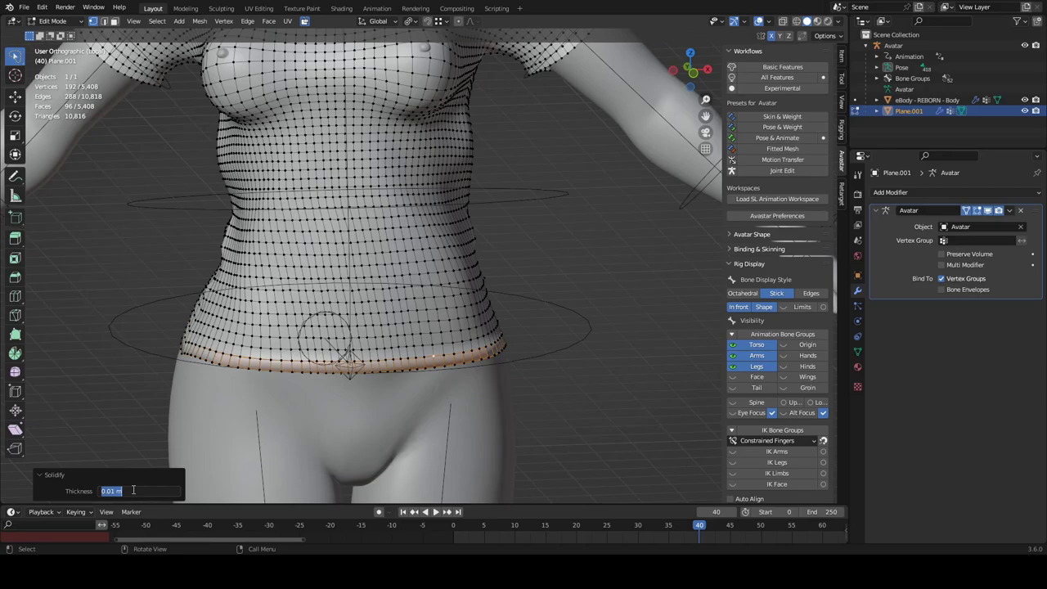
type("0")
type("0003")
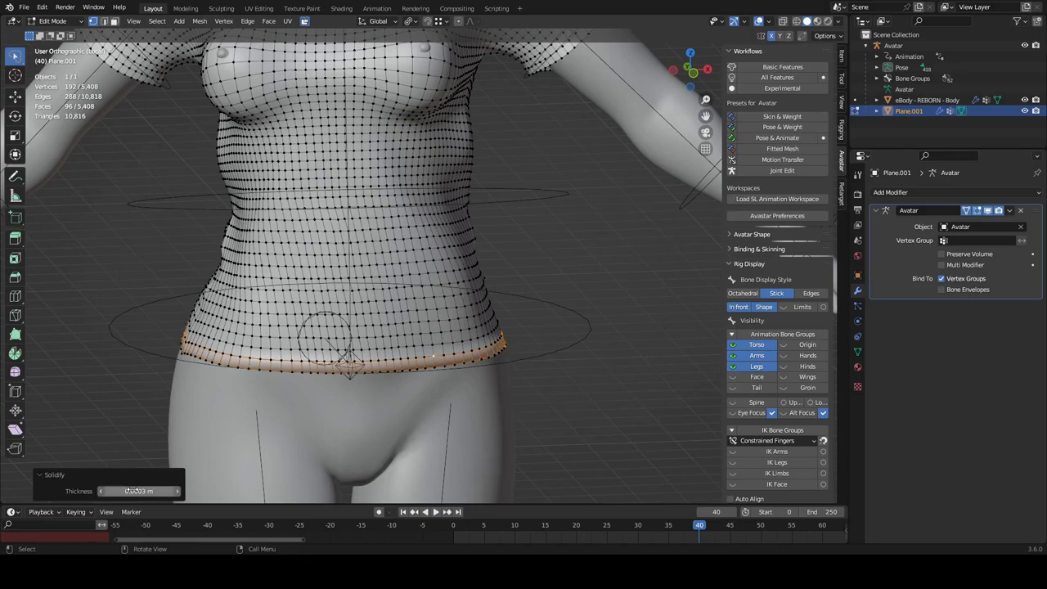
key("Return")
middle_click_drag(329, 473, 350, 434)
- Toggle X-ray and orbit and zoom in Edit Mode to inspect the orange hem band closely
key("Tab")
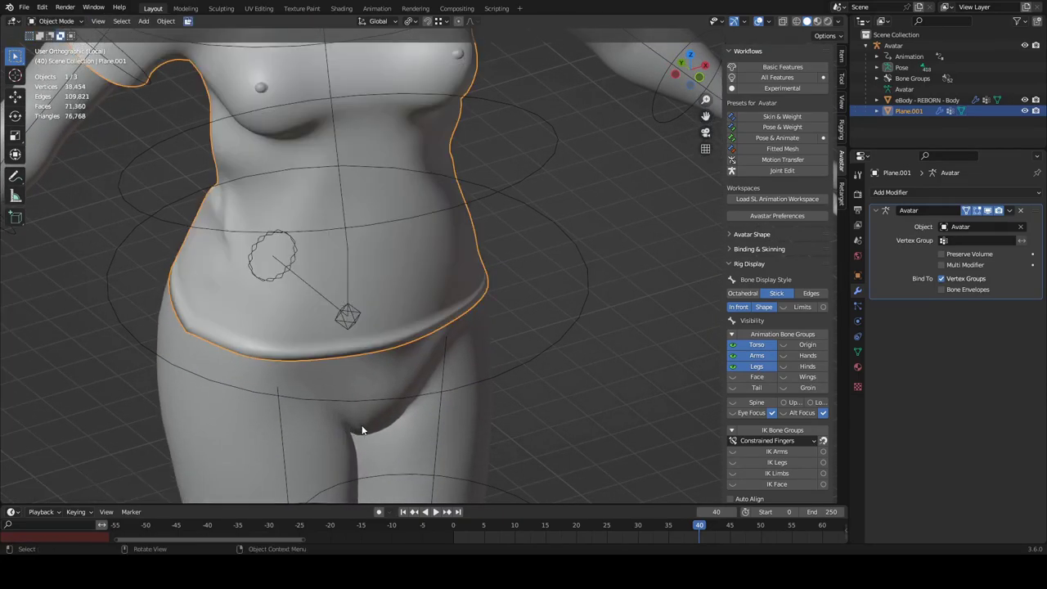
scroll(360, 431, "up", 3)
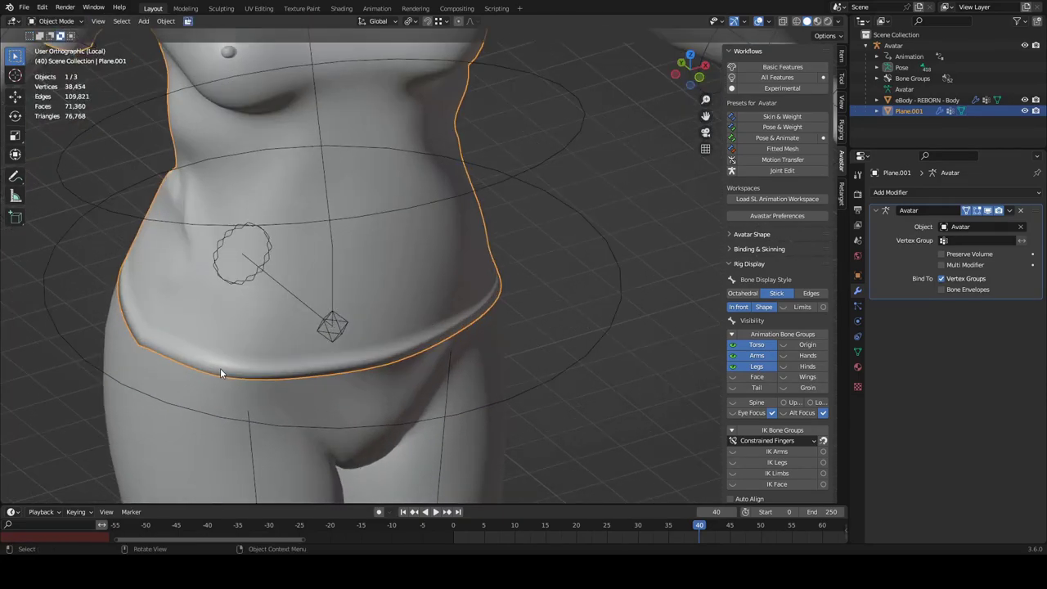
scroll(319, 365, "up", 4)
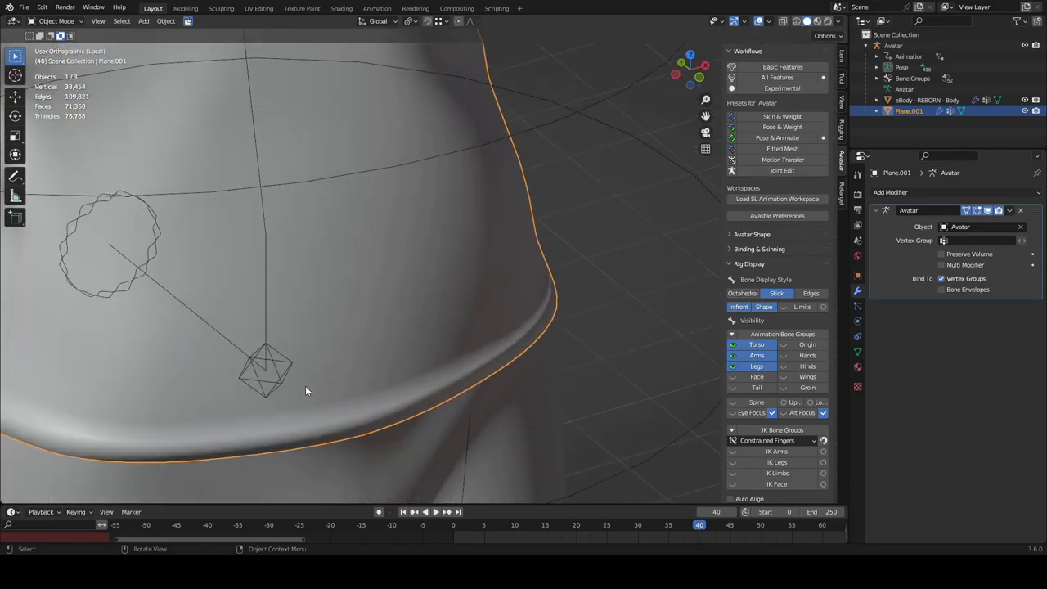
key("Tab")
middle_click_drag(420, 416, 413, 388)
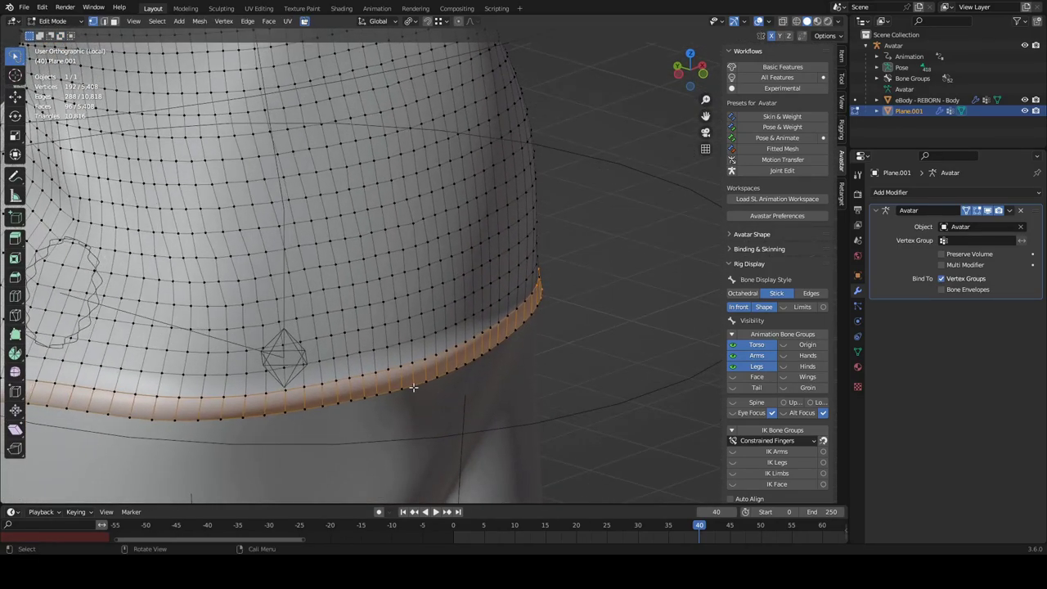
left_click(783, 23)
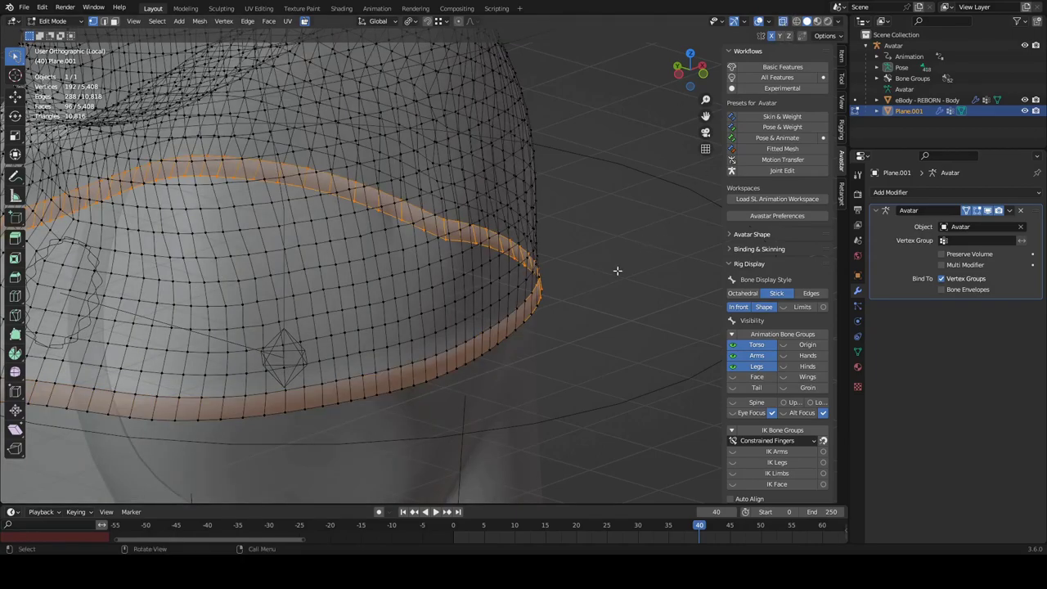
scroll(615, 275, "up", 2)
key("alt+z")
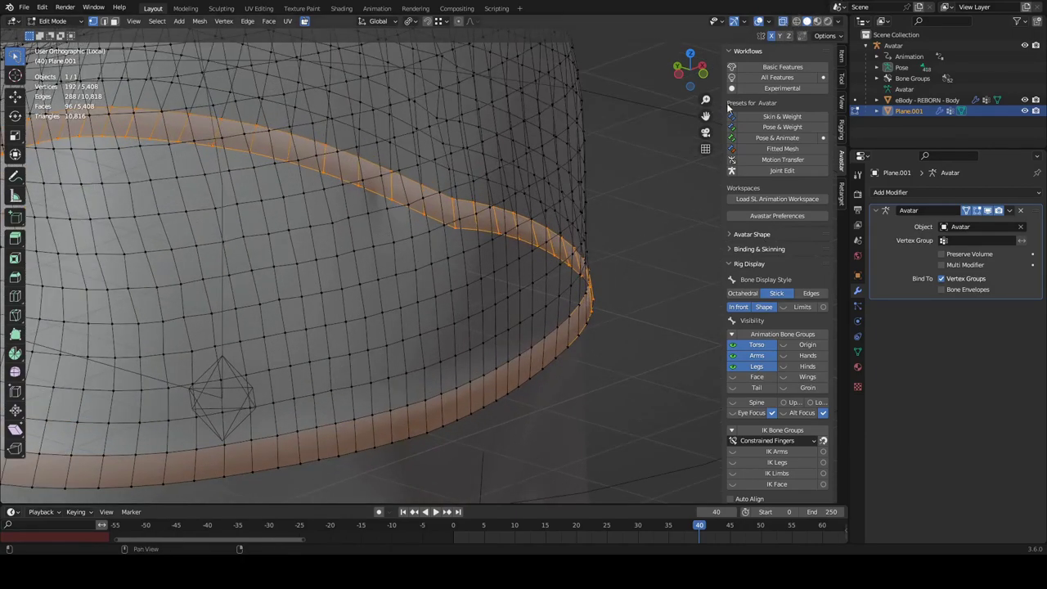
middle_click_drag(612, 254, 437, 300)
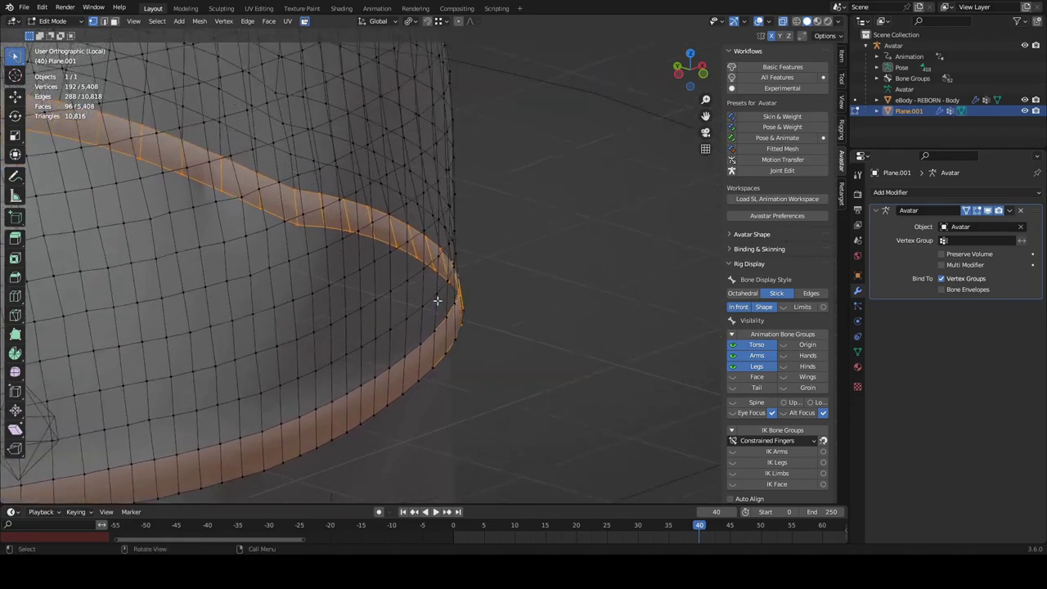
scroll(447, 240, "up", 6)
middle_click_drag(463, 216, 521, 238)
middle_click_drag(586, 175, 362, 417)
scroll(431, 349, "up", 3)
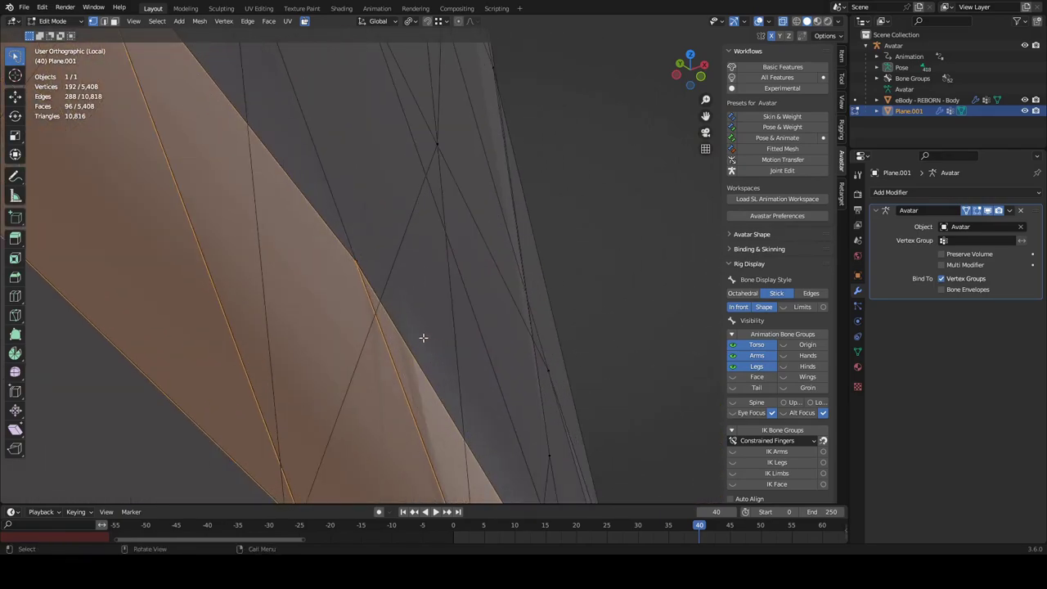
scroll(367, 311, "up", 4)
middle_click_drag(327, 299, 495, 330)
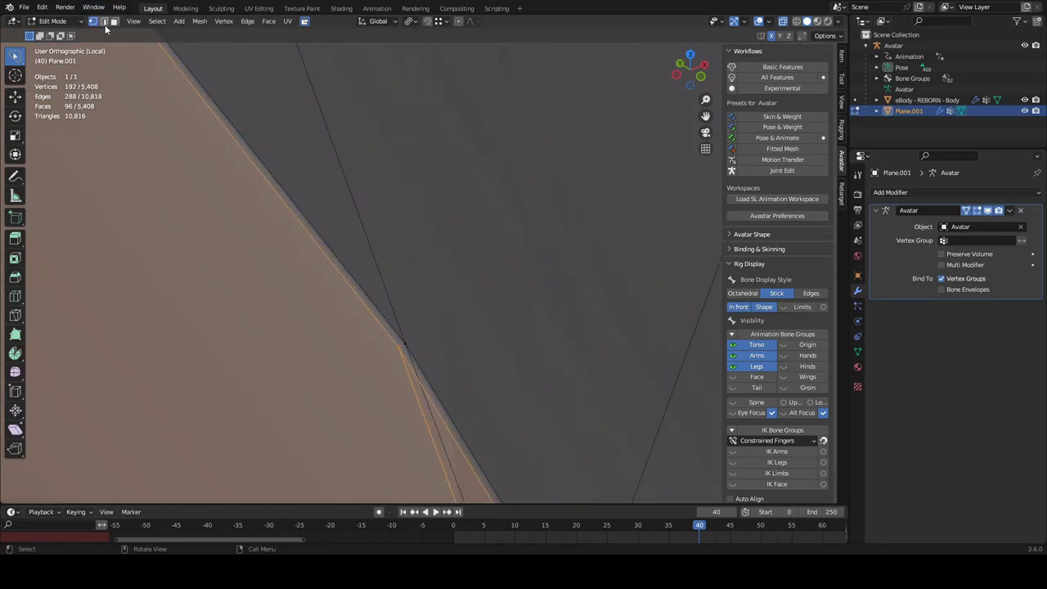
- In face select mode, pick the doubled hem band faces and delete them
left_click(114, 22)
left_click(424, 365)
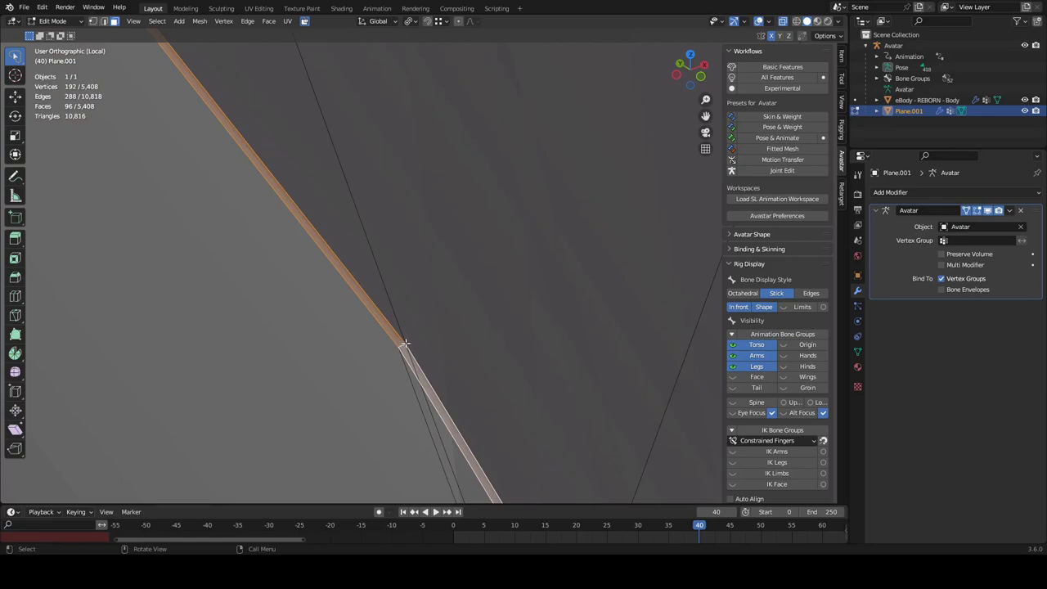
scroll(408, 337, "down", 8)
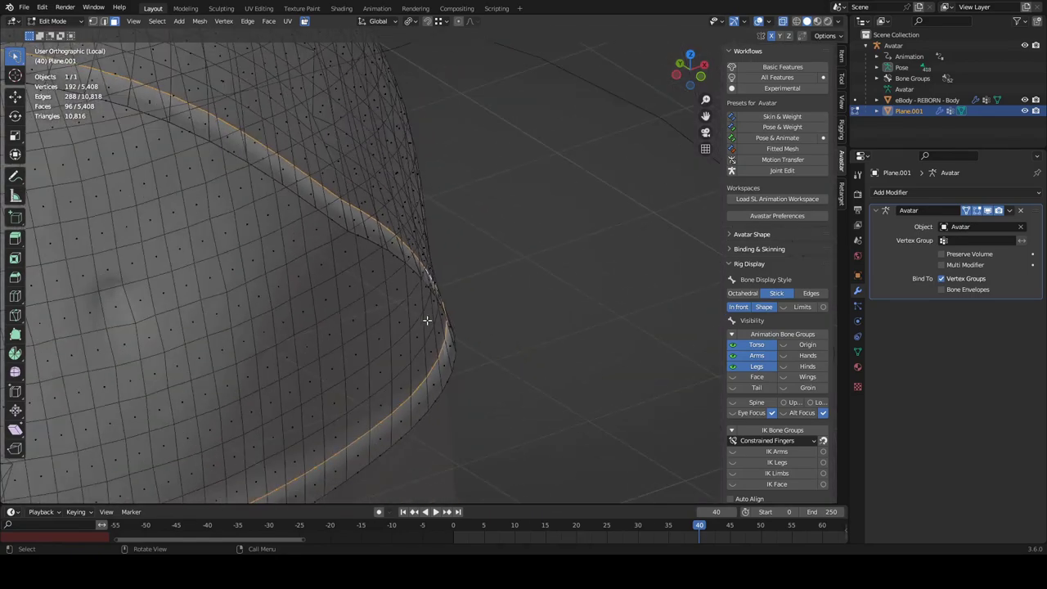
key("x")
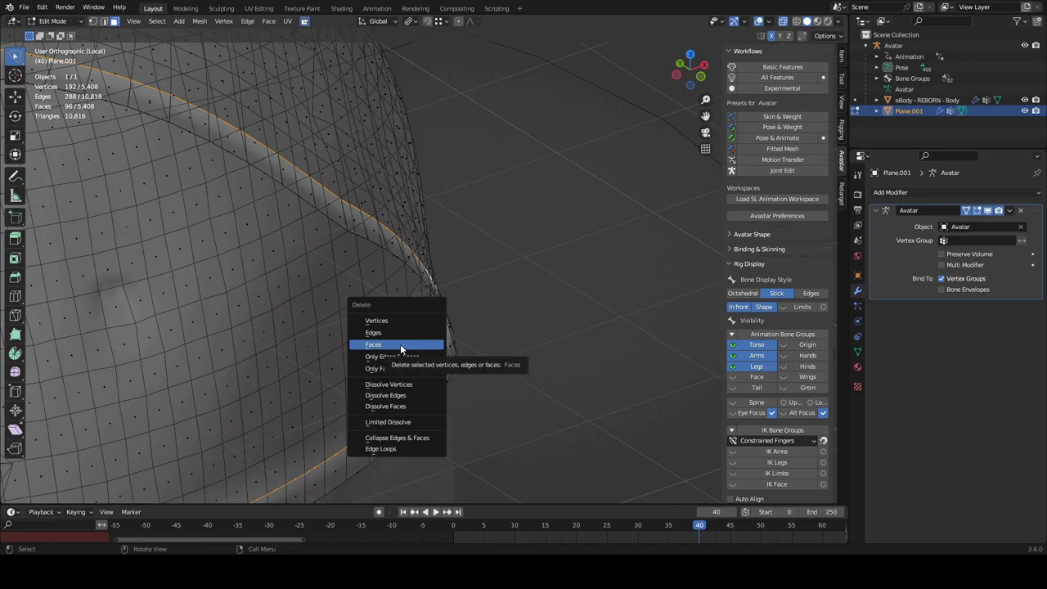
left_click(400, 344)
scroll(425, 358, "down", 3)
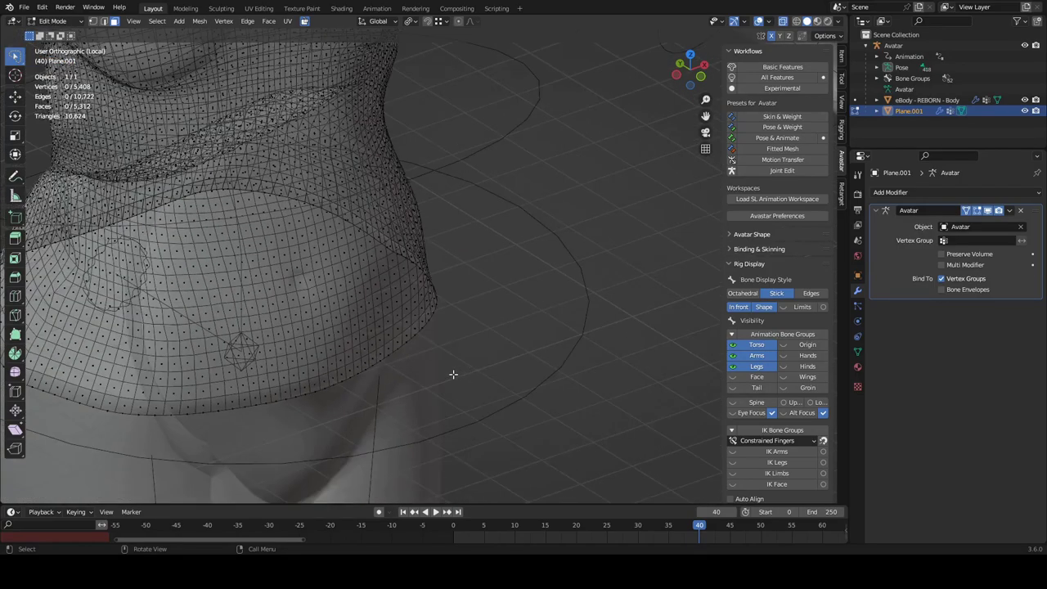
- Back in Object Mode, tick Auto Smooth (30°) under Normals in the shirt's Object Data properties
key("Tab")
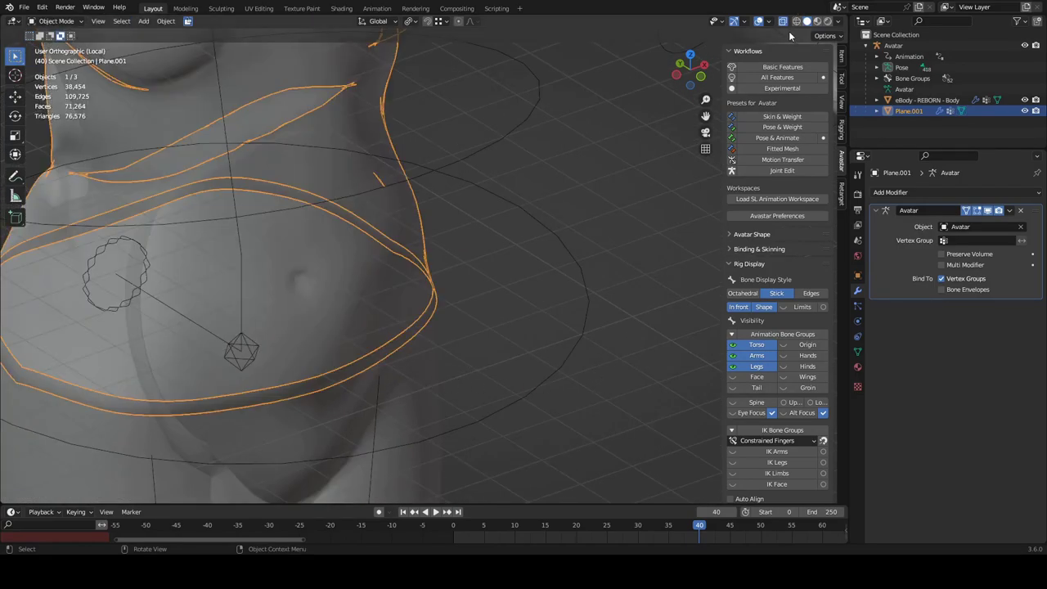
scroll(345, 397, "down", 2)
middle_click_drag(345, 397, 335, 334)
scroll(319, 352, "down", 2)
scroll(385, 351, "up", 3)
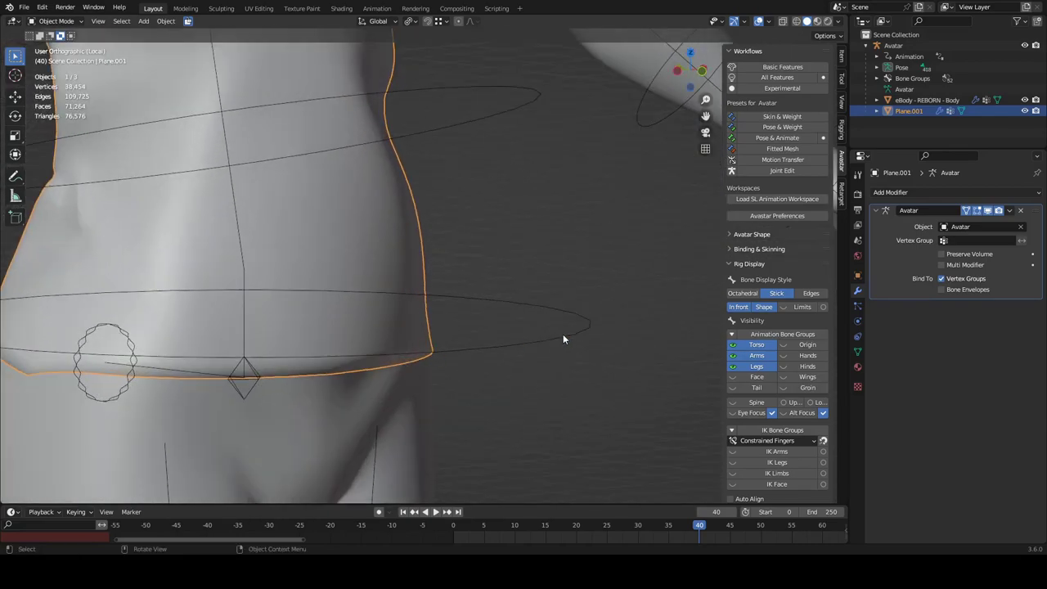
middle_click_drag(724, 282, 730, 279, "shift")
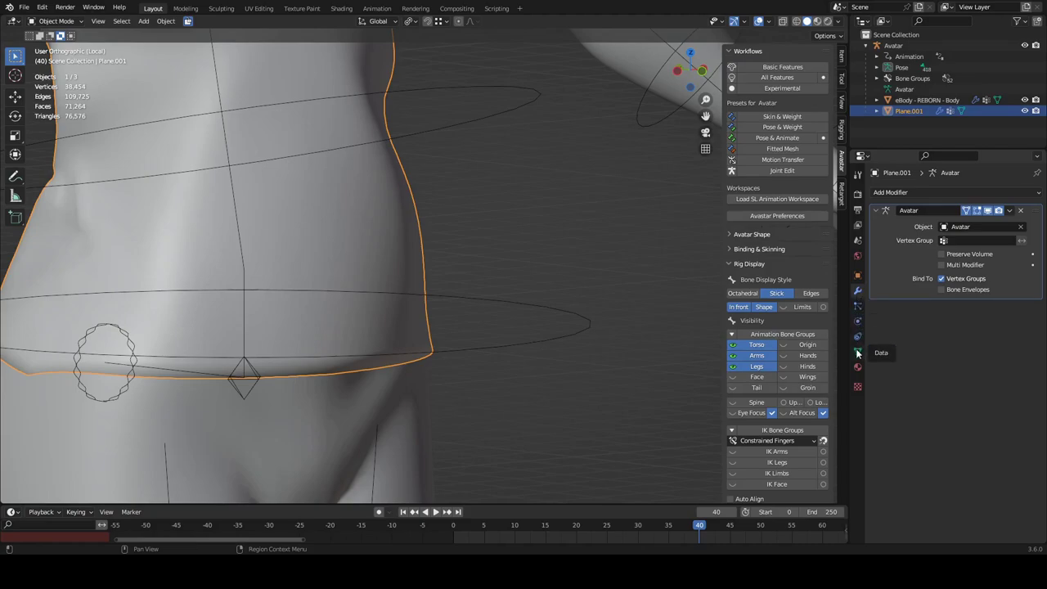
left_click(857, 352)
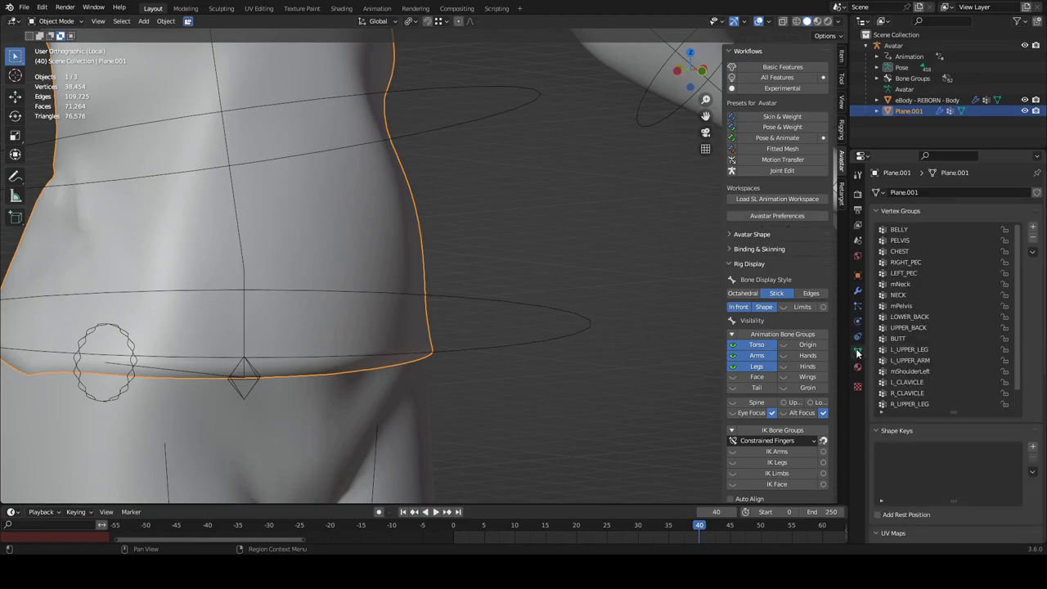
scroll(904, 395, "down", 2)
scroll(926, 516, "down", 8)
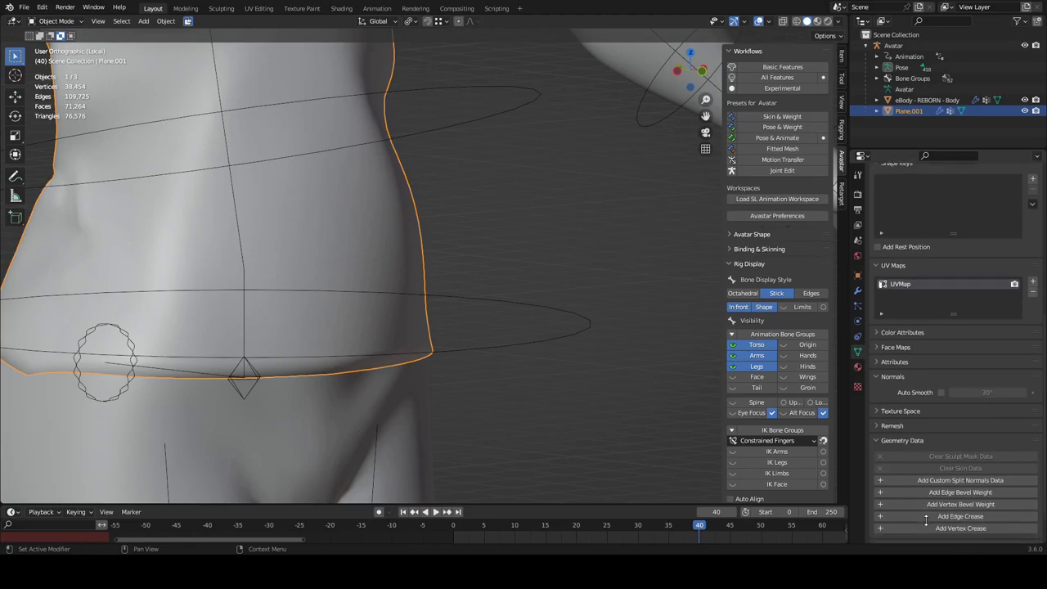
scroll(926, 522, "down", 2)
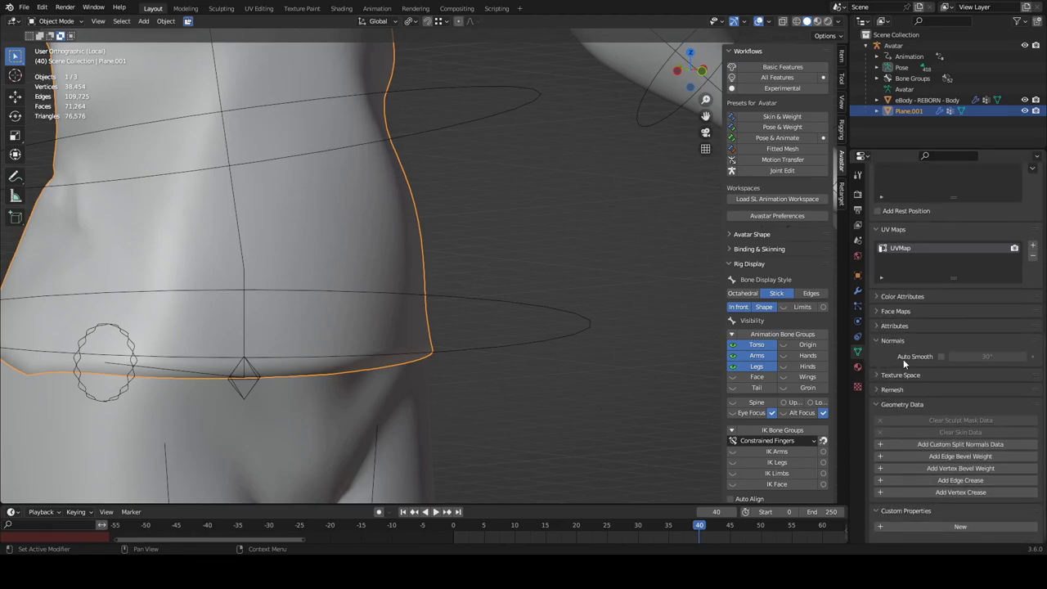
left_click(940, 357)
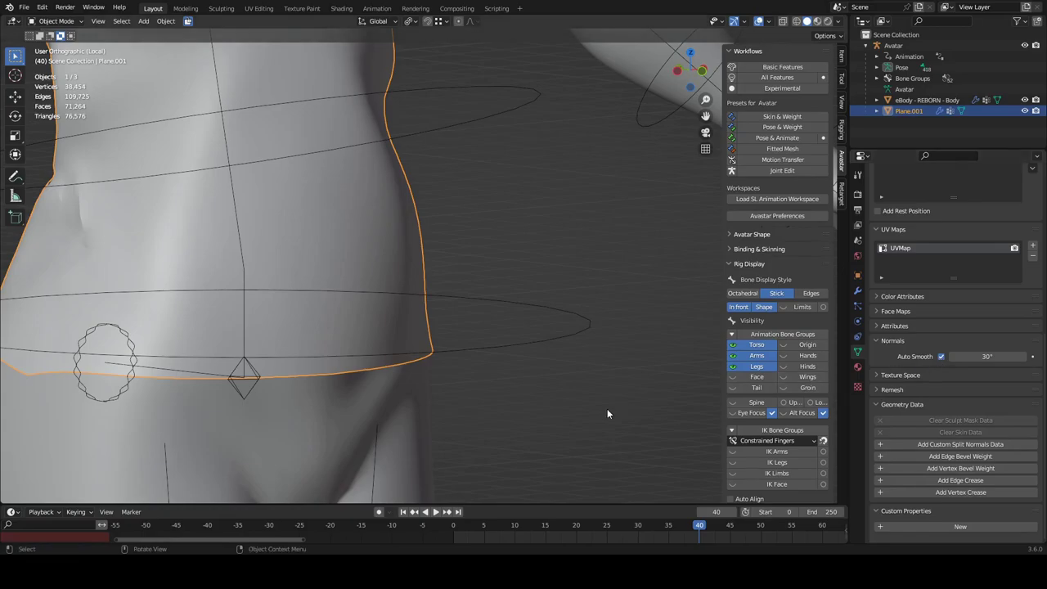
middle_click_drag(532, 426, 501, 404)
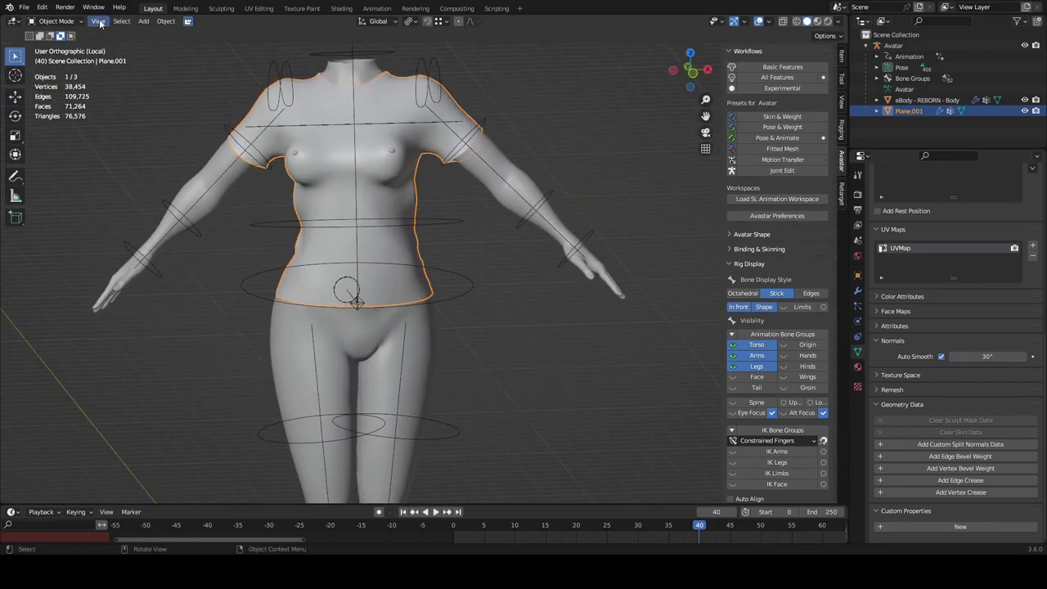
middle_click_drag(160, 60, 180, 169)
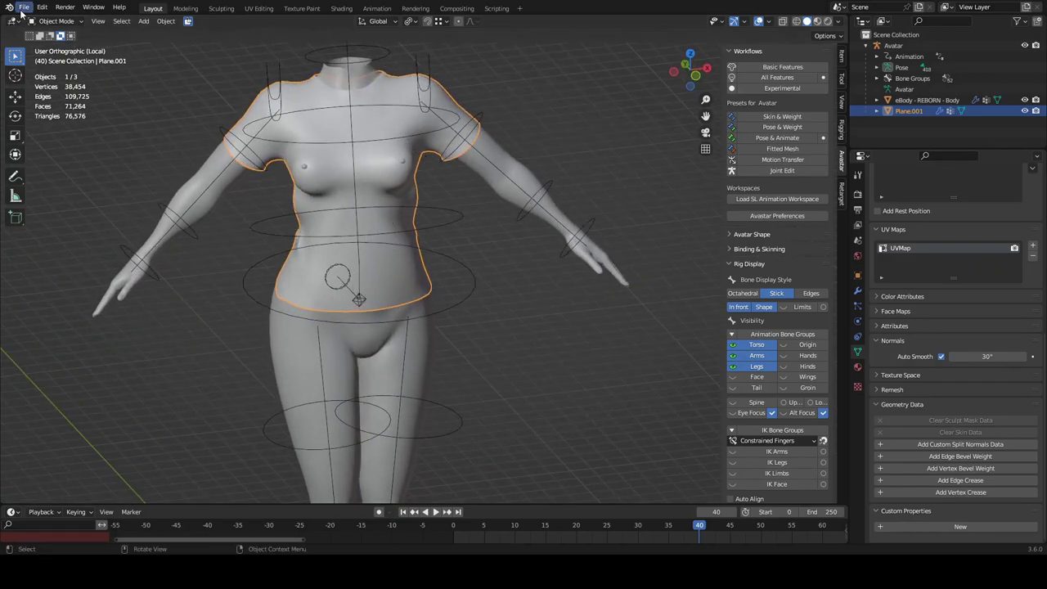
middle_click_drag(299, 169, 268, 180)
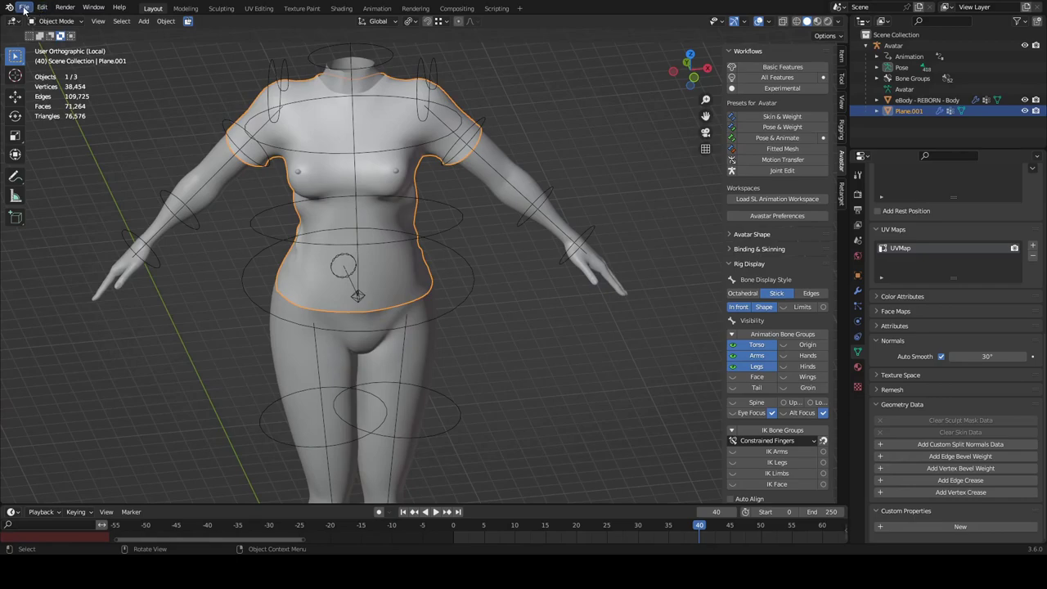
left_click(24, 10)
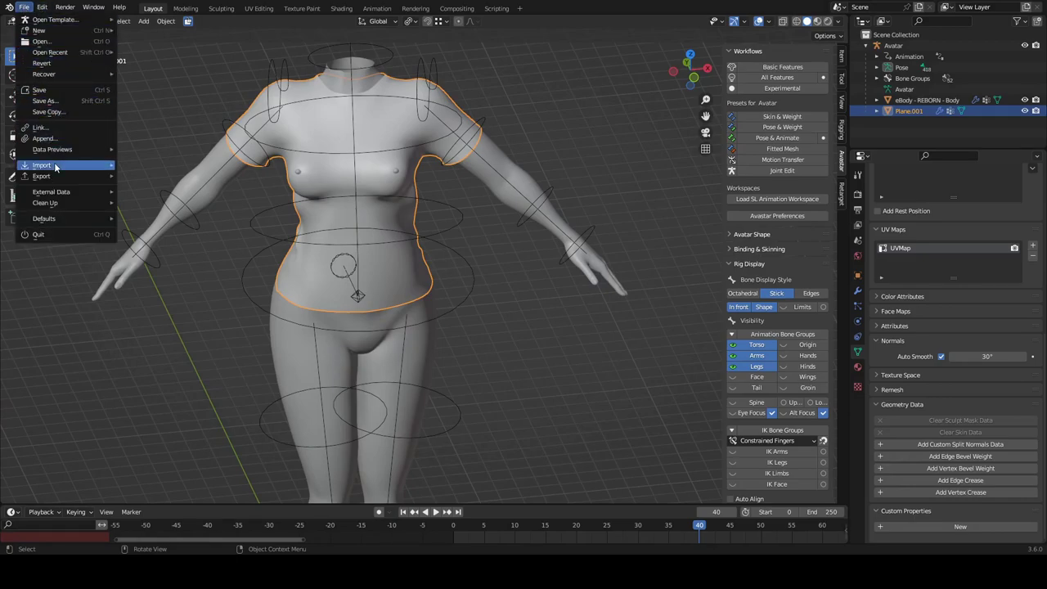
mouse_move(55, 178)
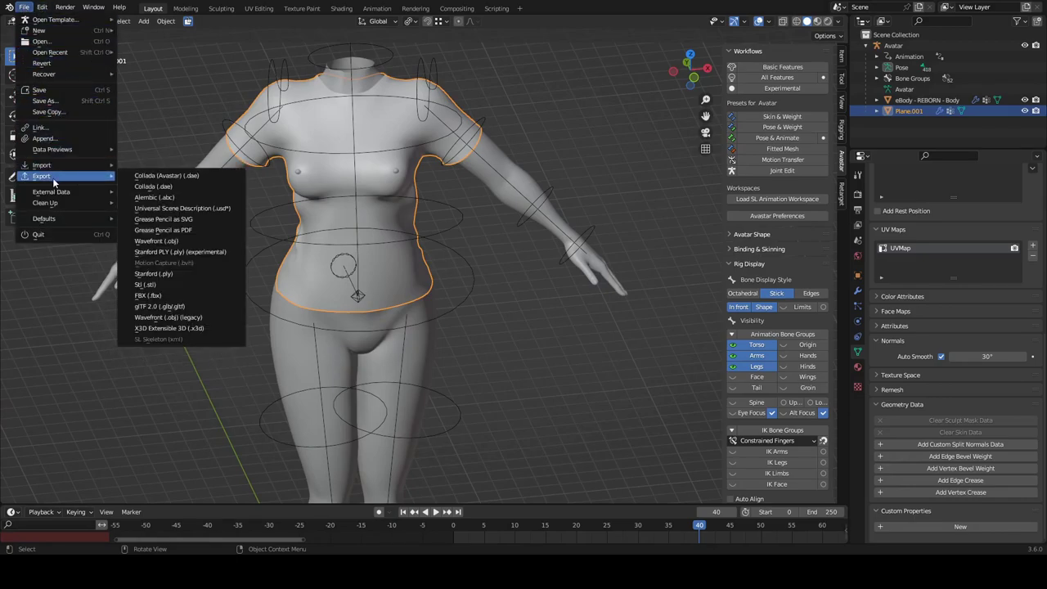
left_click(180, 181)
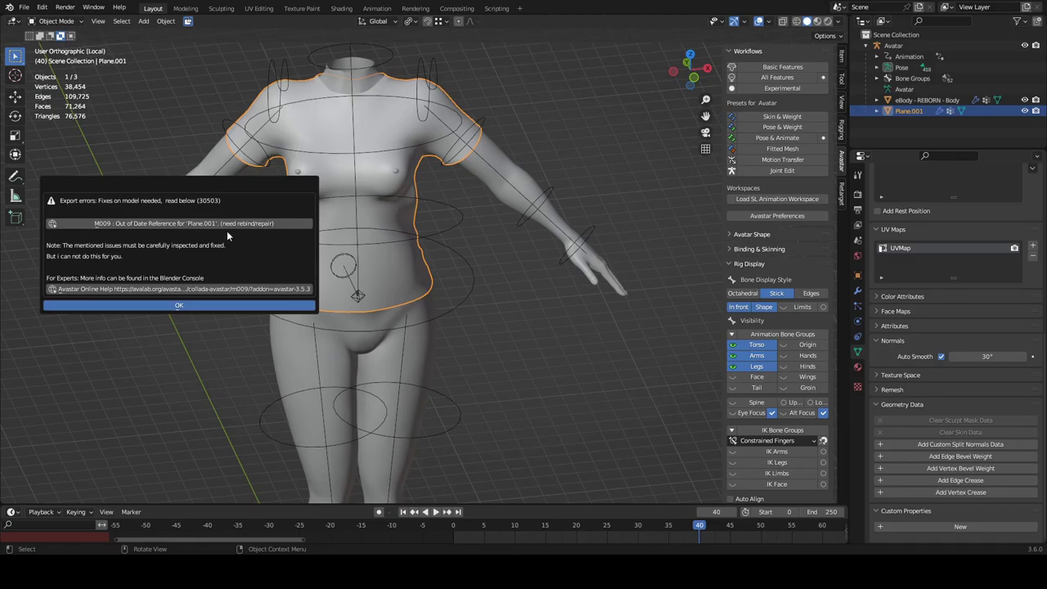
left_click(412, 295)
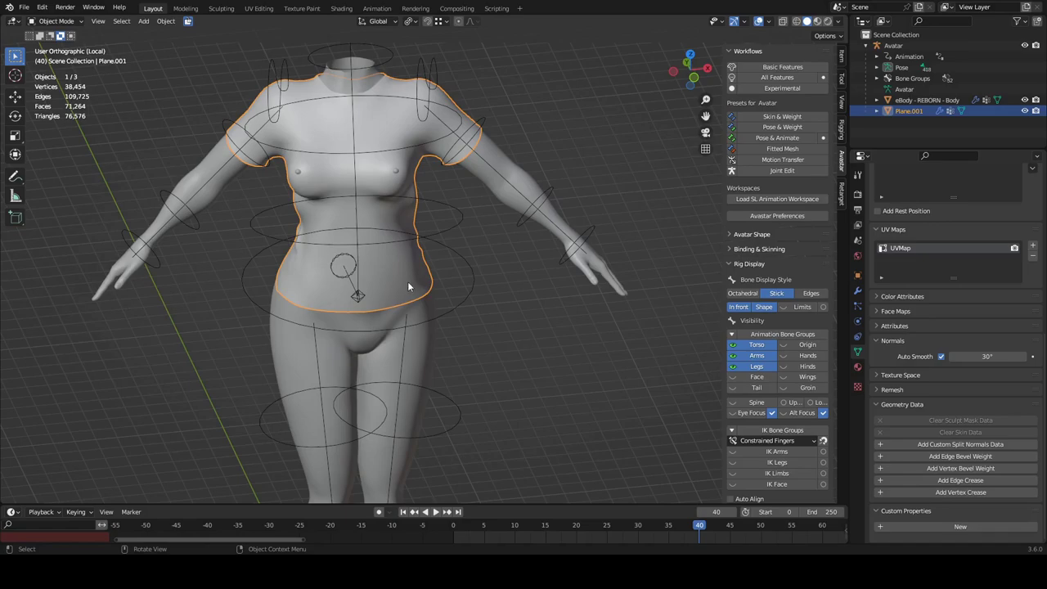
- Collapse Avastar Workflows, expand Binding & Skinning, and run Update Binding on the shirt
scroll(373, 281, "up", 1)
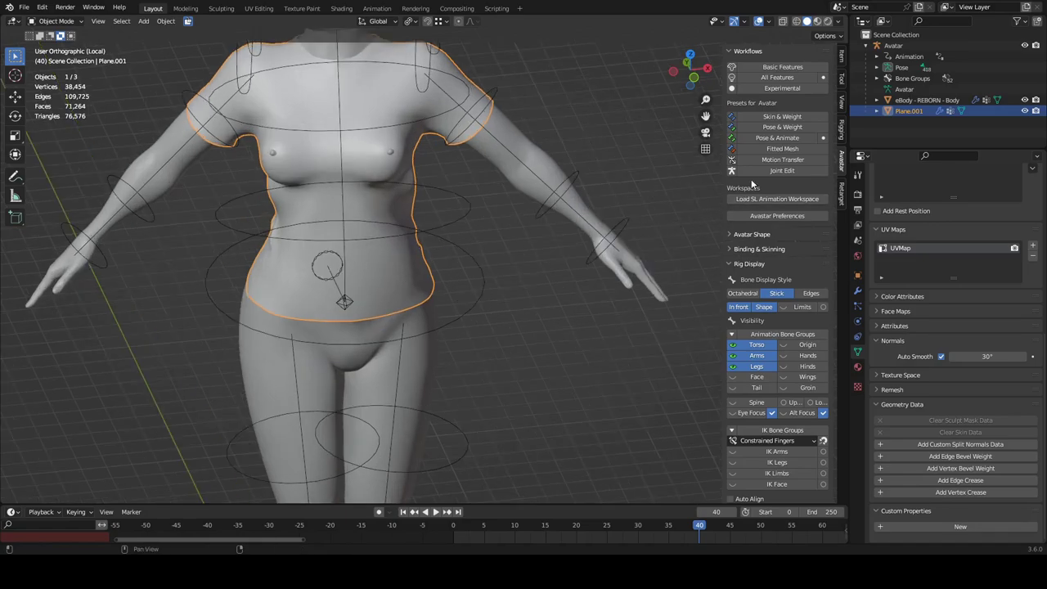
left_click(732, 51)
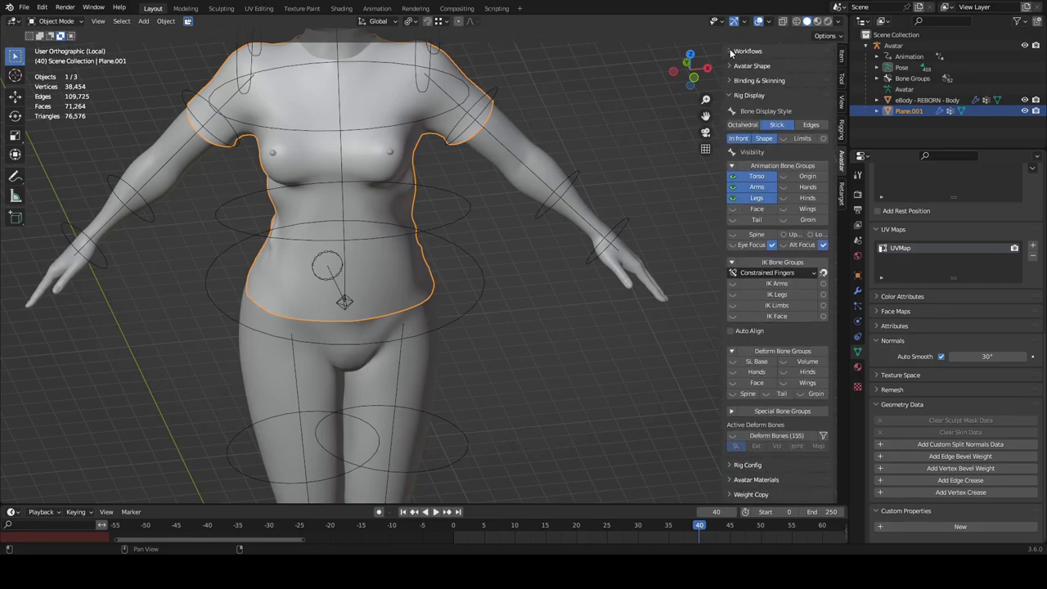
scroll(766, 432, "down", 3)
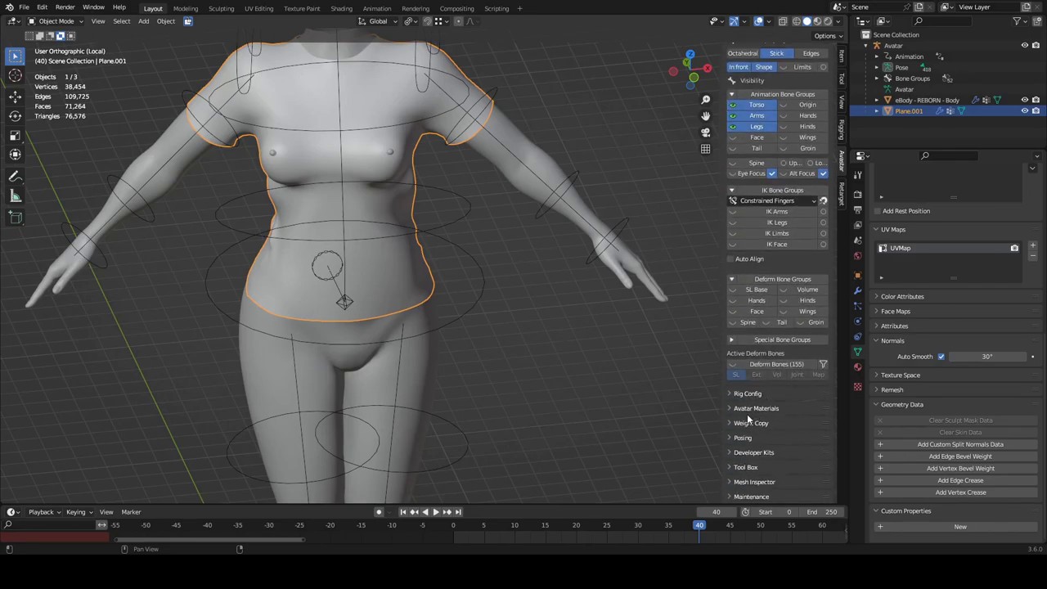
scroll(754, 117, "up", 2)
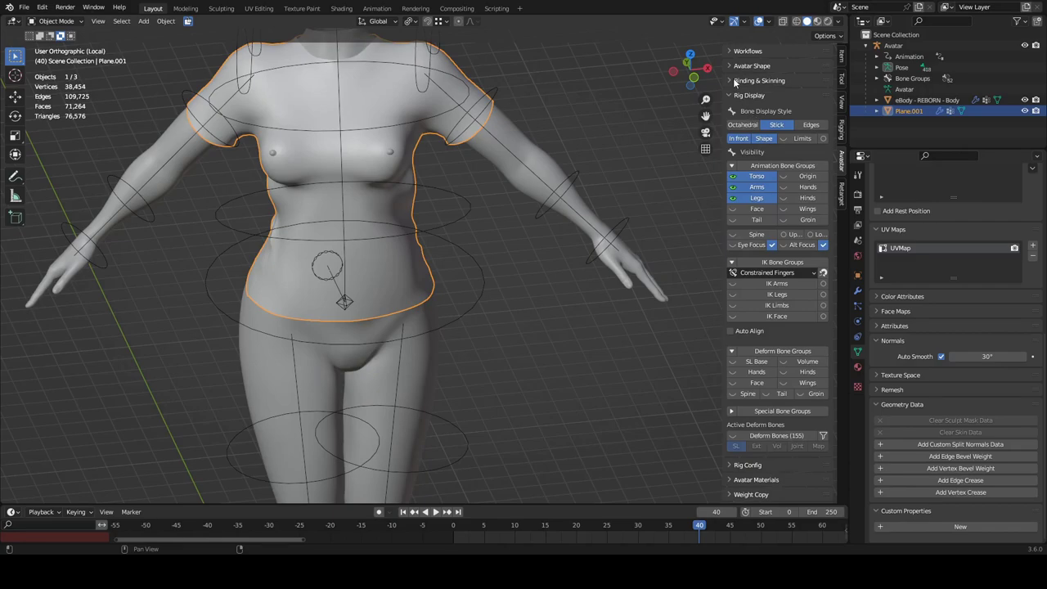
left_click(731, 81)
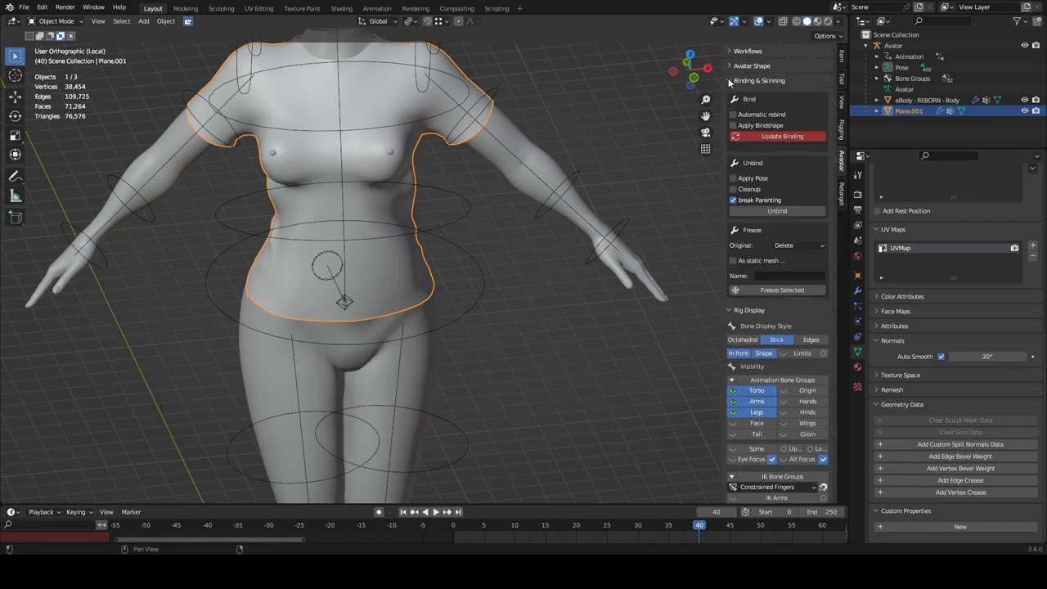
left_click(762, 136)
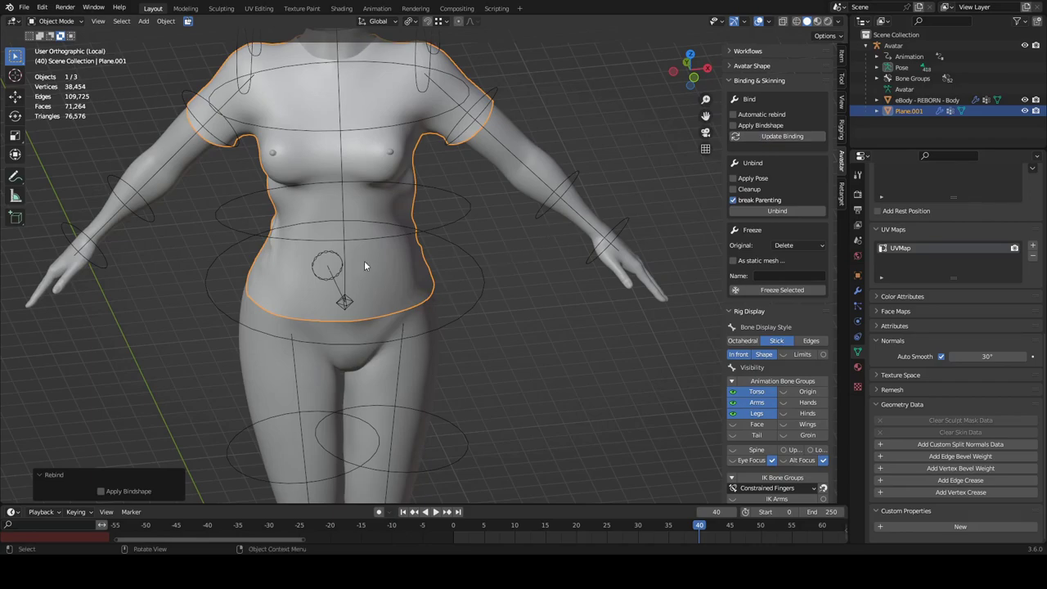
- Select all Avatar rig bones in Pose Mode, return to the shirt, and open File > Export
middle_click_drag(371, 245, 390, 301)
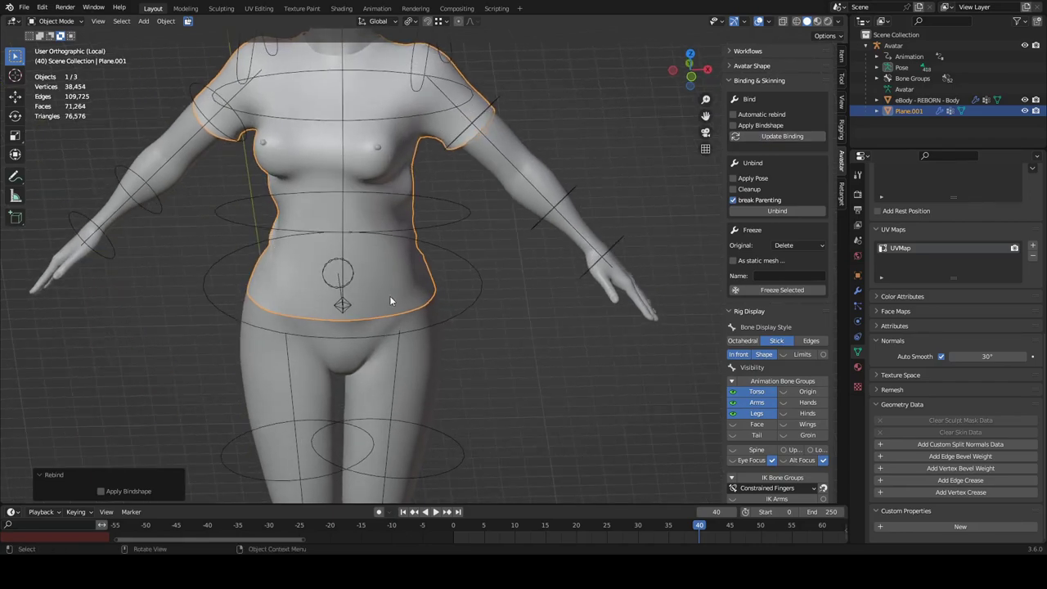
left_click(449, 324)
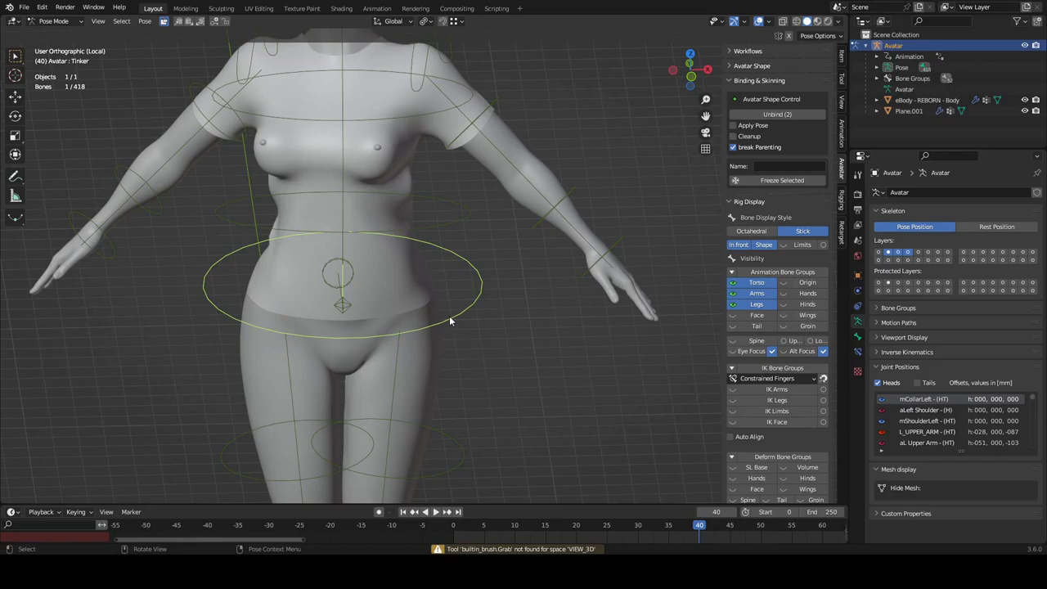
key("a")
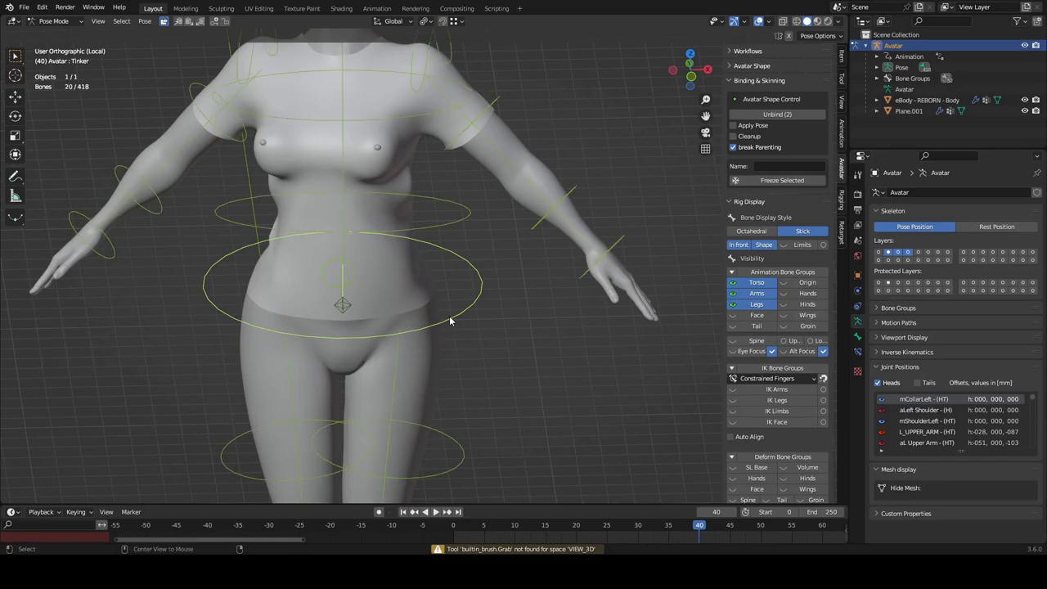
left_click(377, 81)
left_click(22, 6)
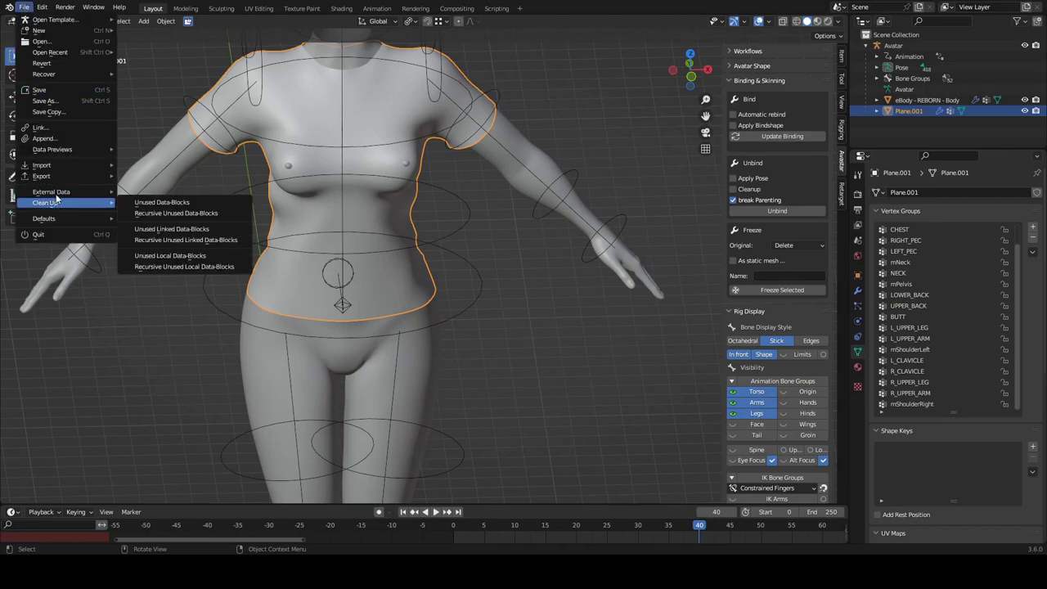